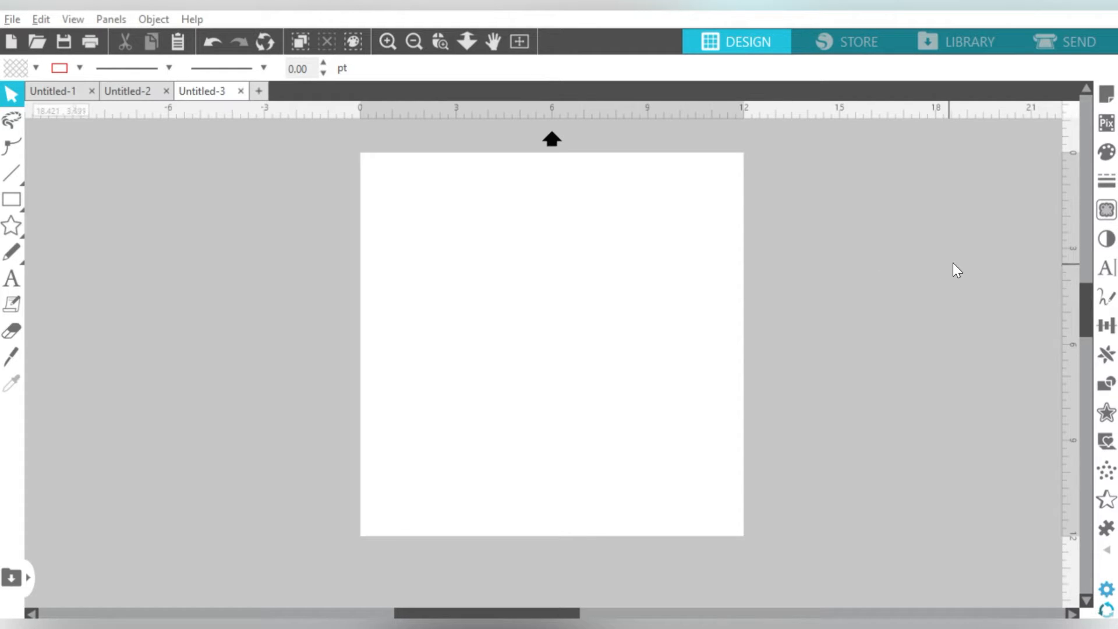
Step: Open the Modify panel with the weld, subtract and compound path commands
click(1107, 386)
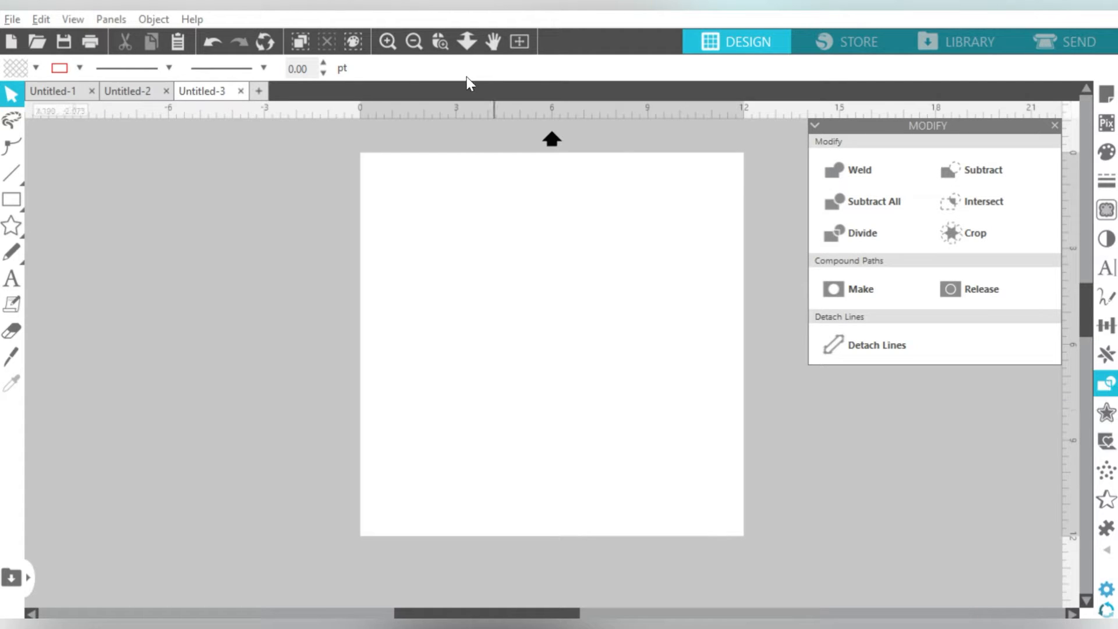
click(112, 20)
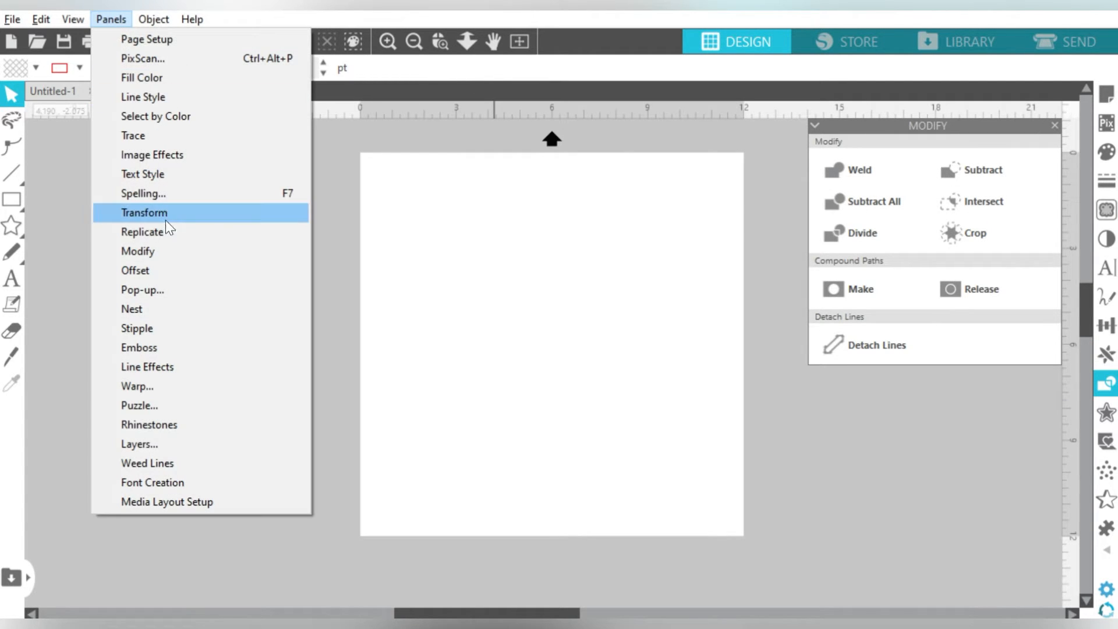
click(702, 320)
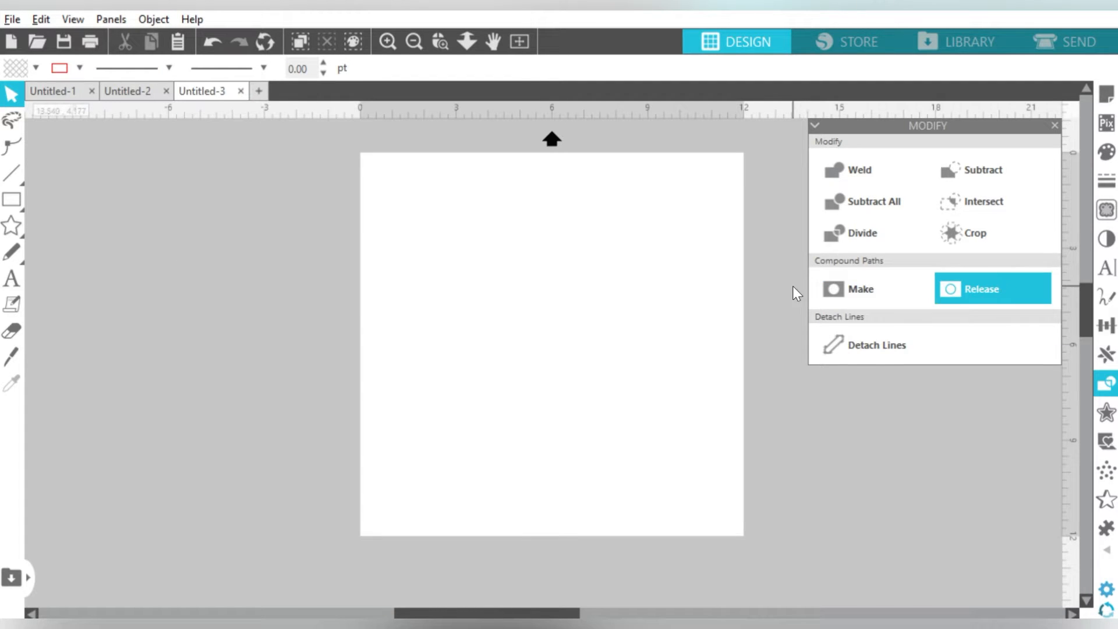
Step: Draw a square about 4 in per side on the upper half of the page
click(20, 199)
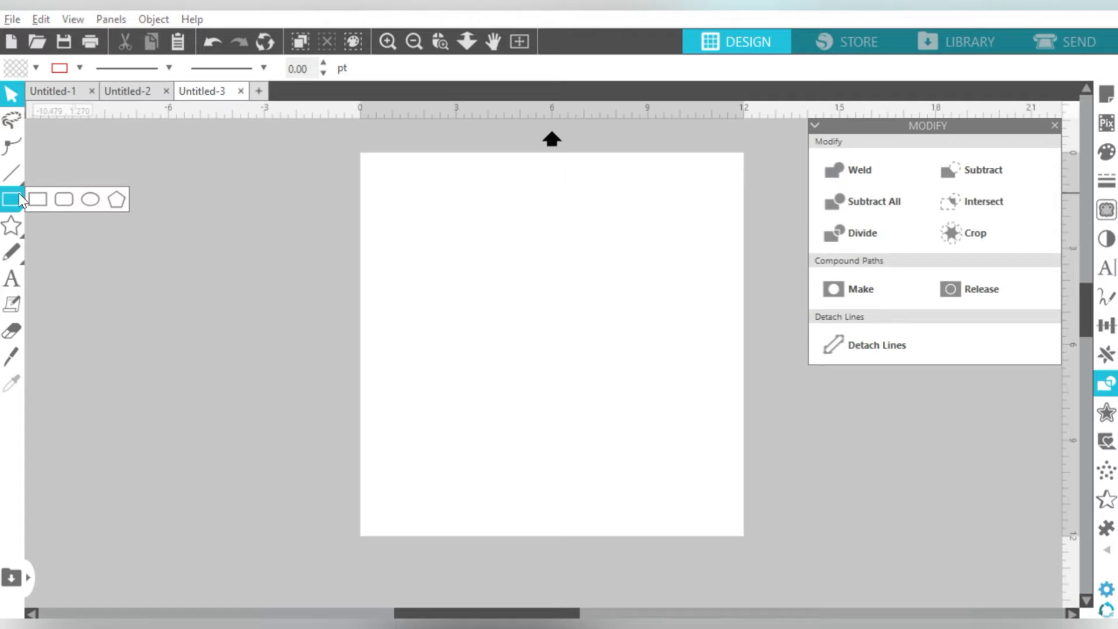
click(36, 199)
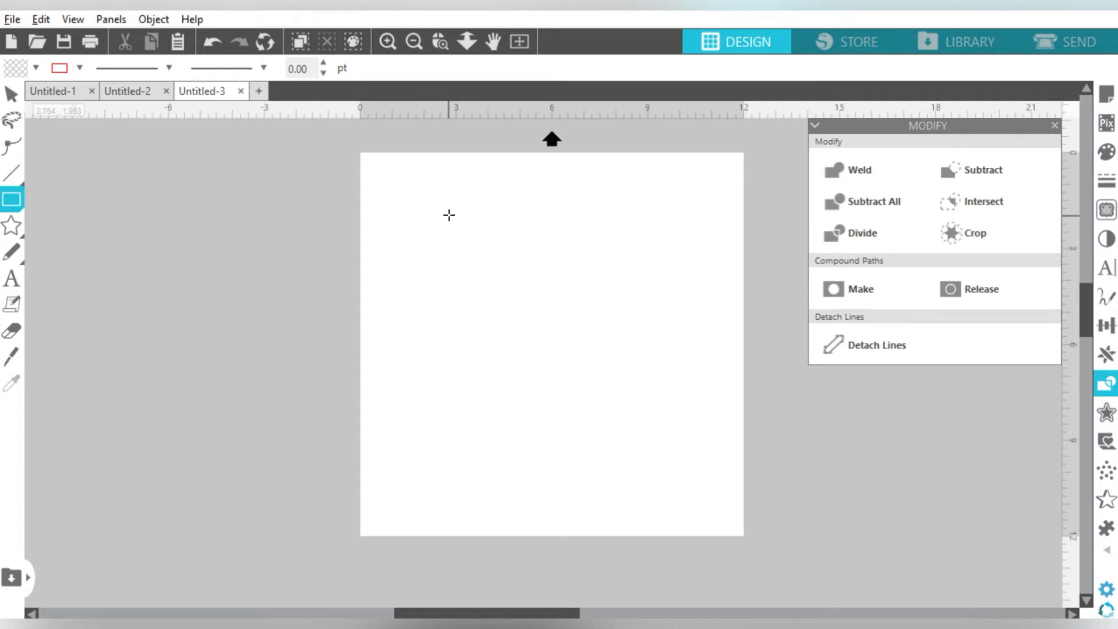
drag(450, 216, 572, 347)
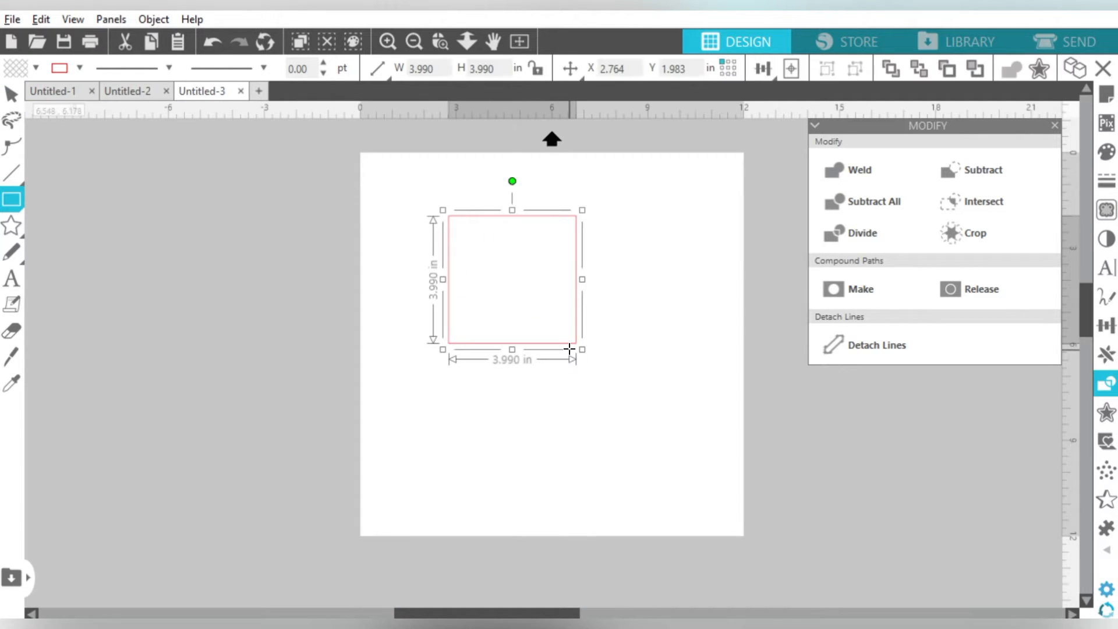
Step: Draw a five-pointed star about 2.7 in wide and 2.8 in high beside the page
click(13, 230)
click(34, 224)
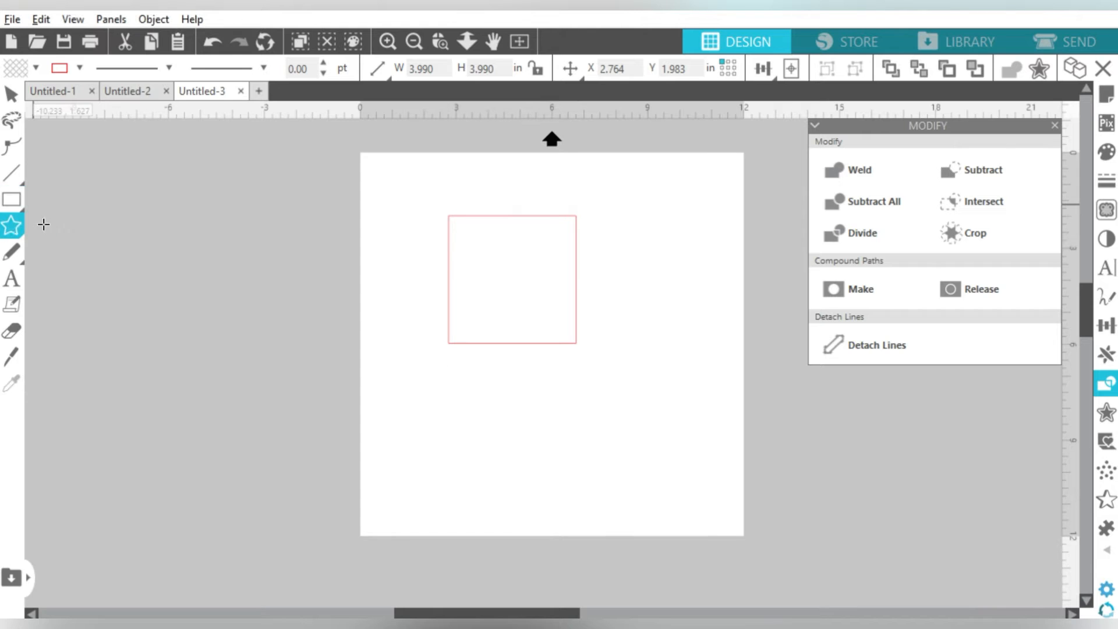
drag(320, 237, 358, 267)
drag(293, 241, 279, 240)
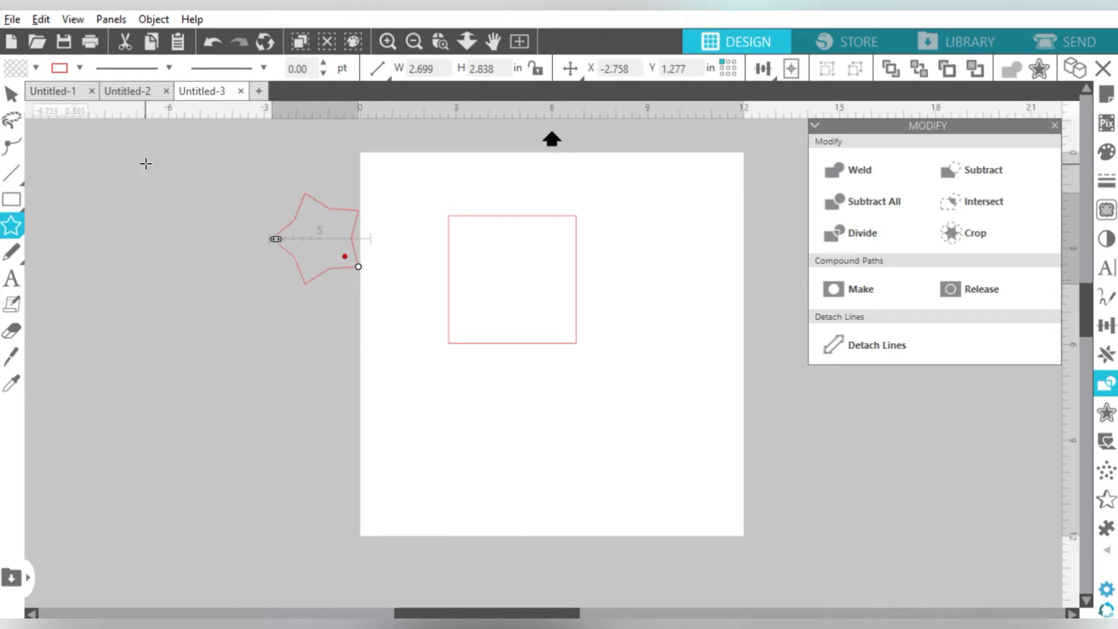
Step: Move the star onto the page and shift the square to the right to make room for it
click(4, 100)
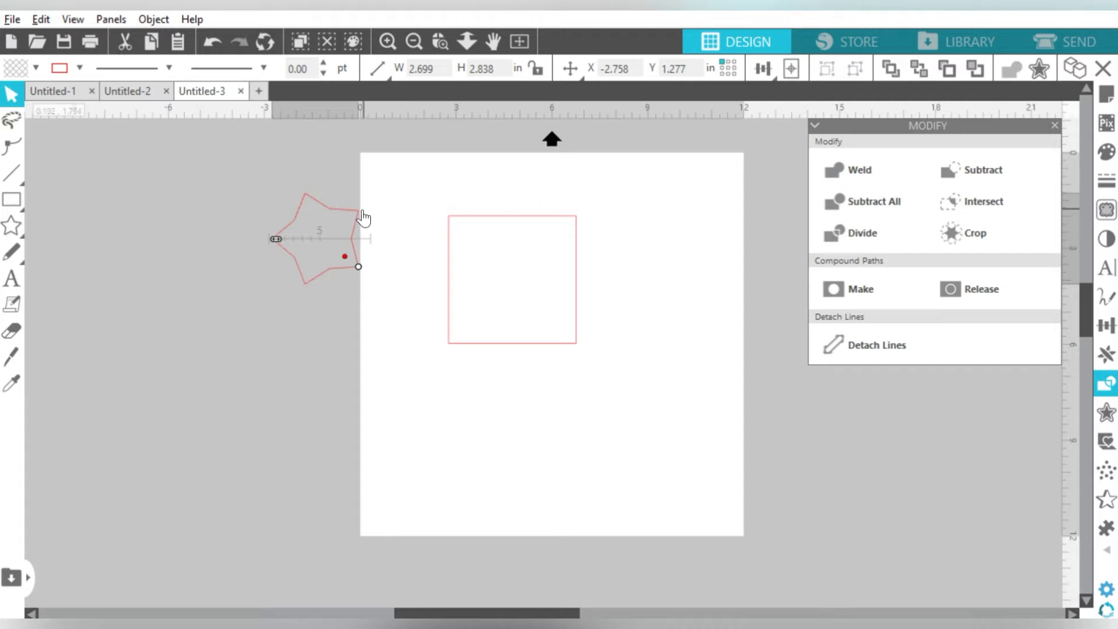
drag(358, 215, 575, 229)
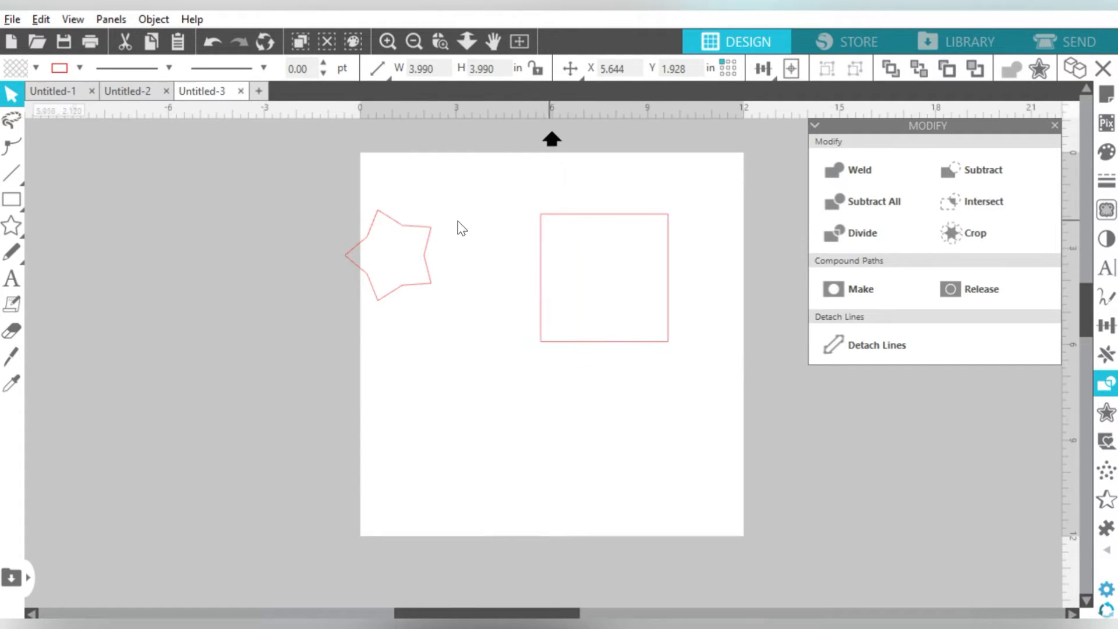
drag(394, 227, 485, 222)
Step: Reshape the star with deeper inner corners and turn it upright, about 3.65 in wide and 3.47 in high
drag(423, 305, 393, 349)
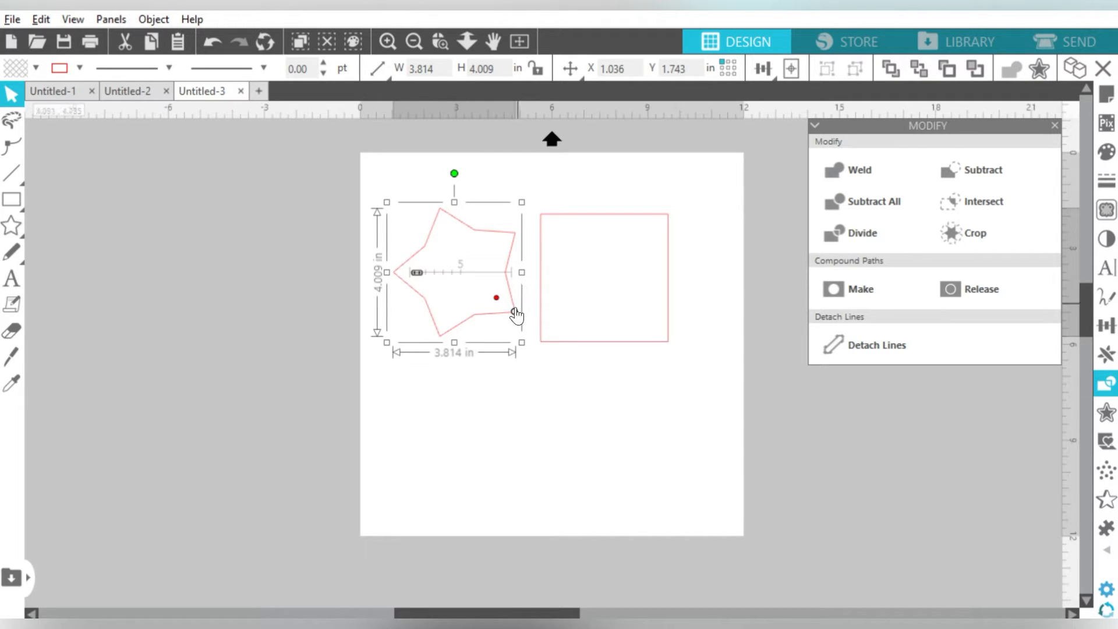
drag(496, 297, 487, 293)
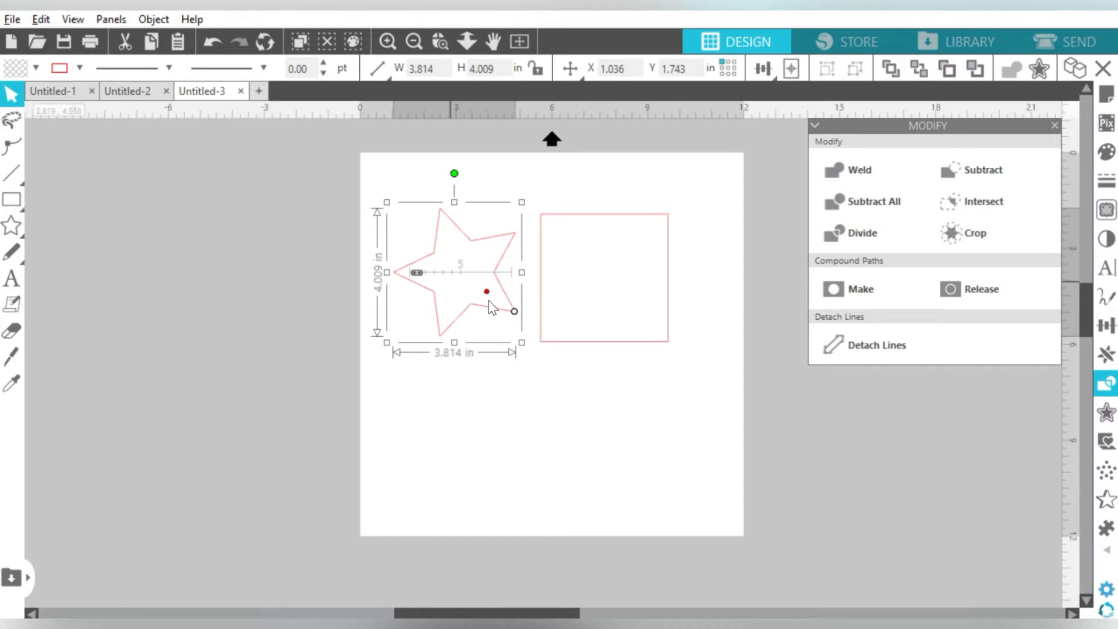
drag(515, 313, 497, 322)
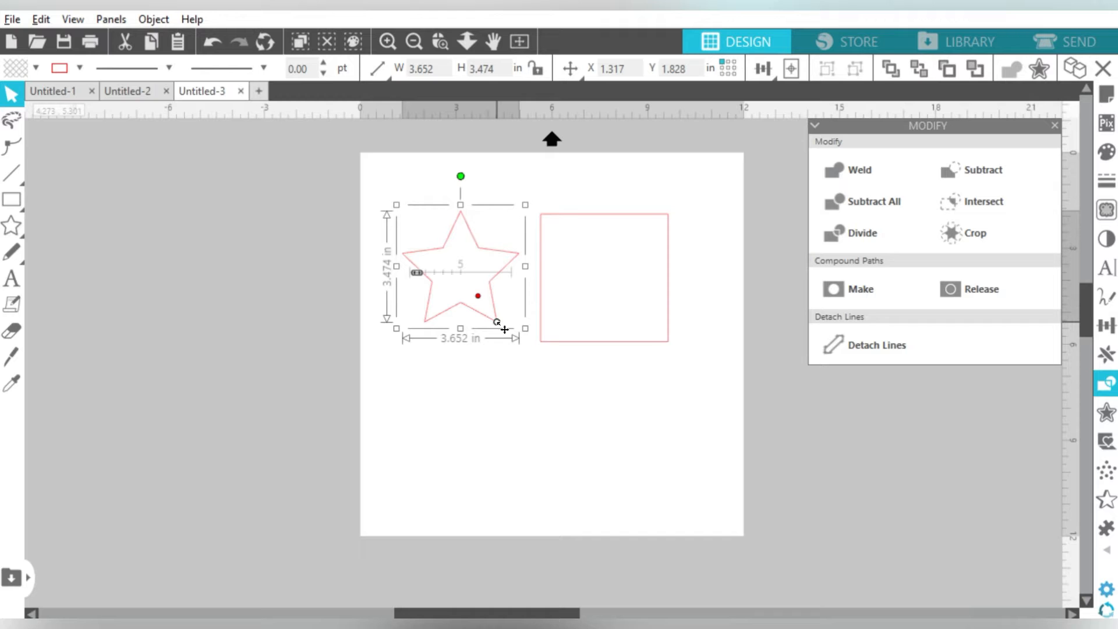
Step: Convert the star to a path and scale it down to about 3.13 in wide and 2.98 in high
right_click(479, 251)
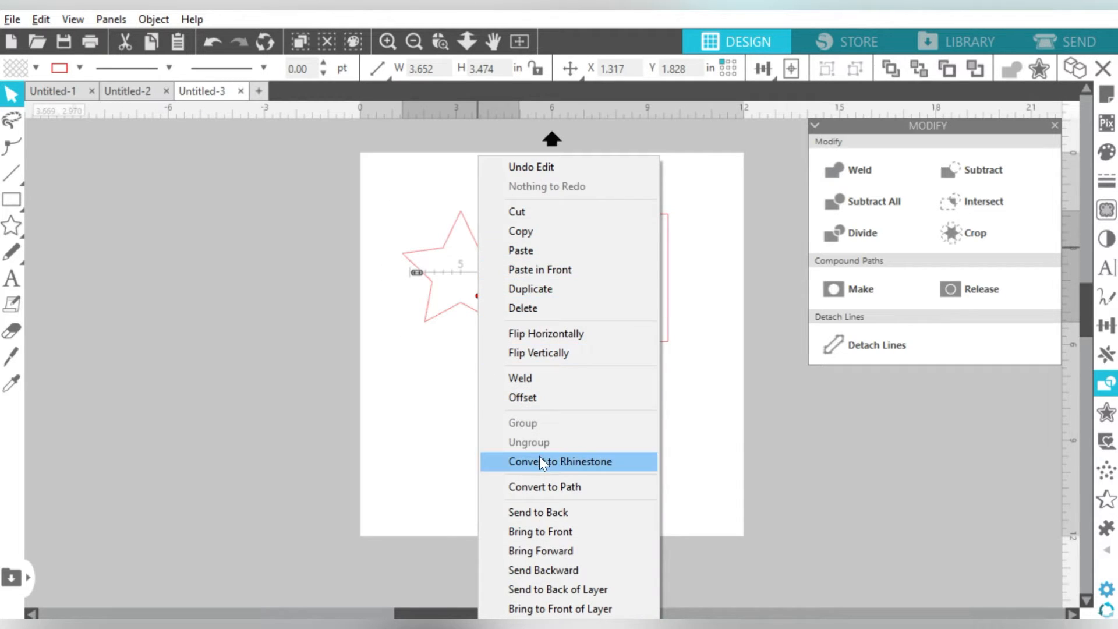
click(541, 481)
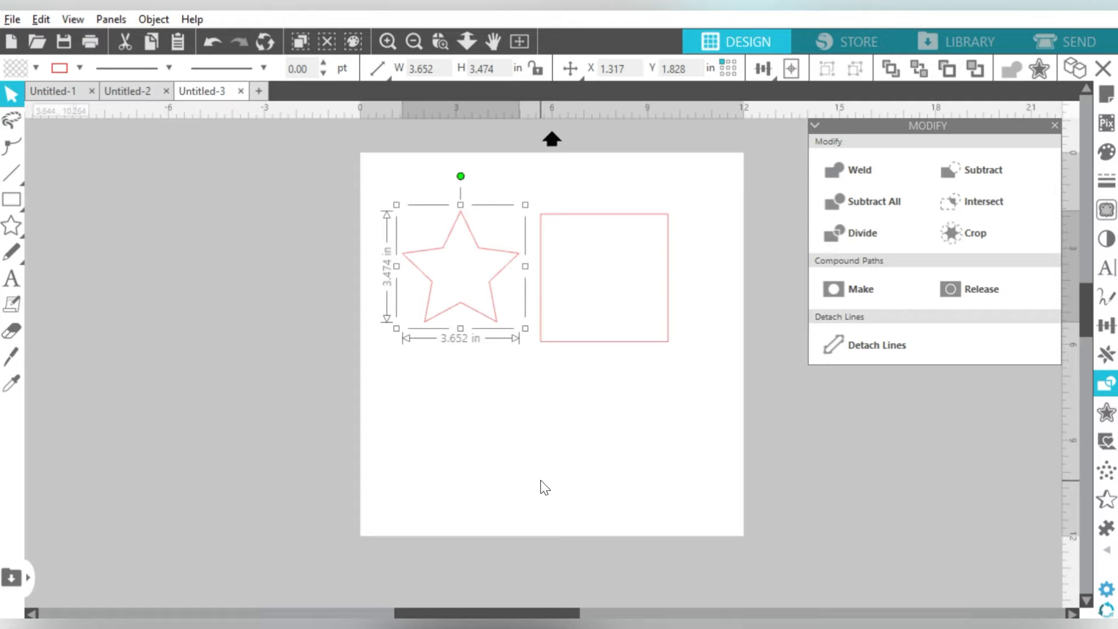
drag(398, 205, 414, 221)
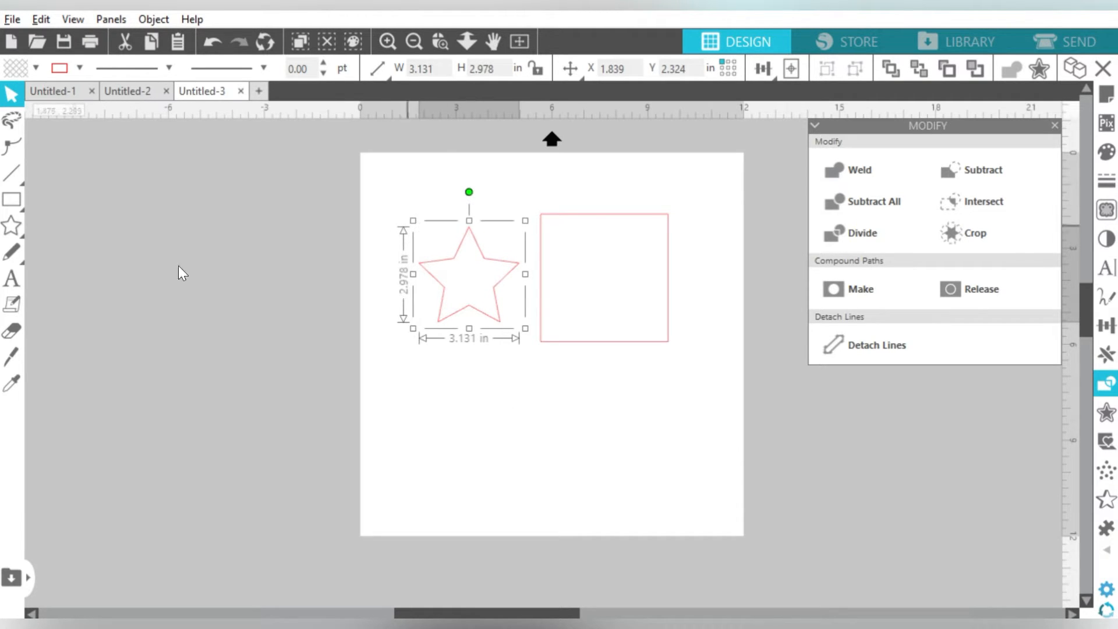
Step: Add a first name as Arial text below the shapes and enlarge it to about 4.9 in wide
click(18, 276)
click(470, 427)
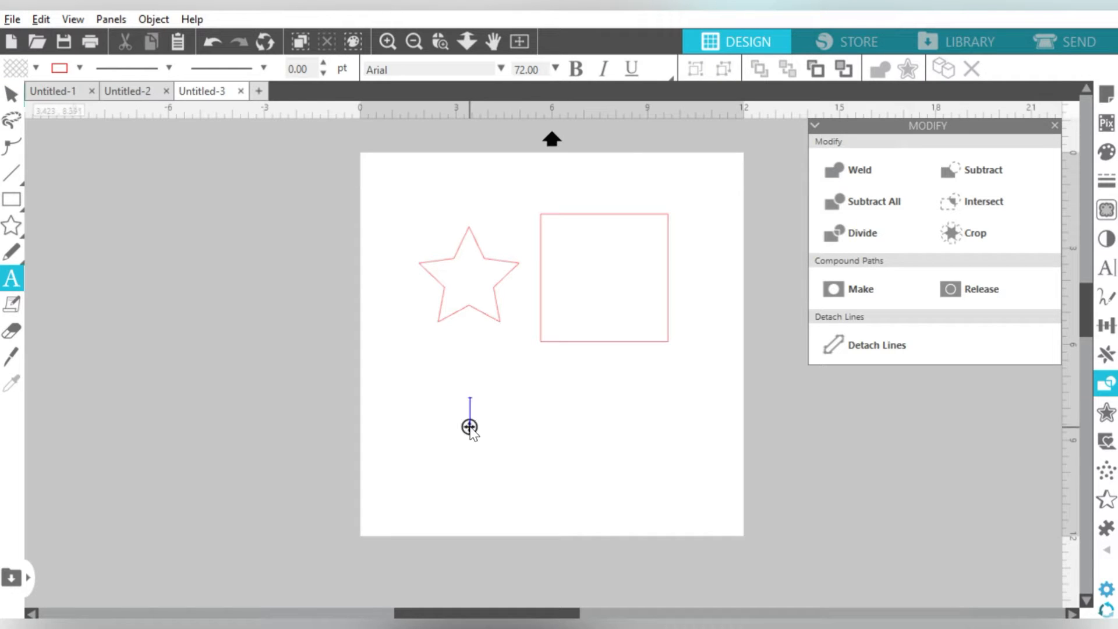
text(Becky)
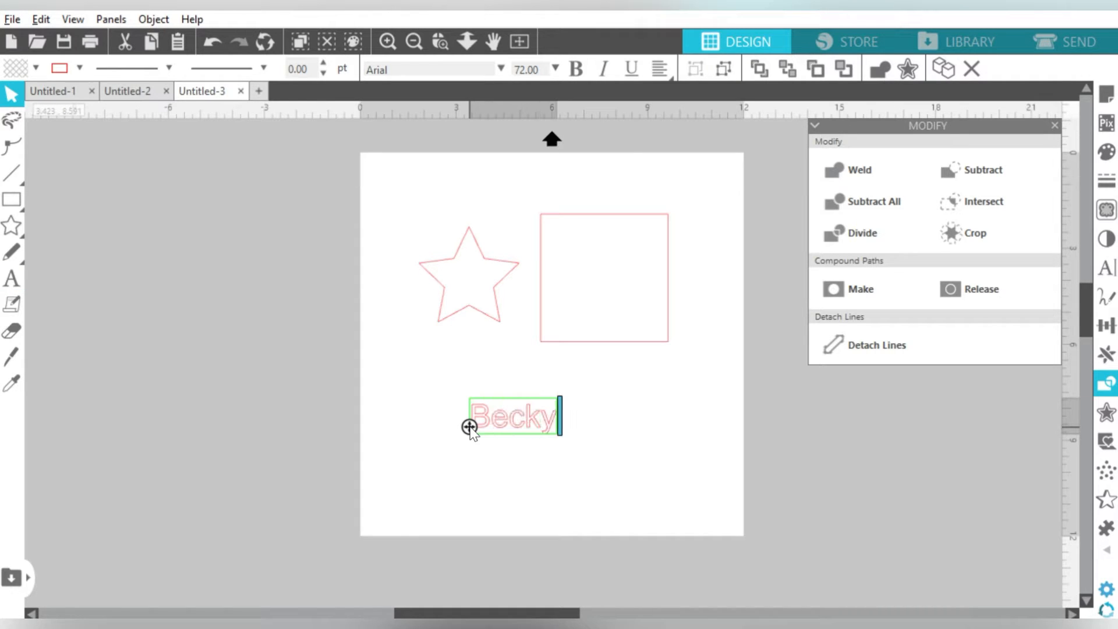
click(493, 466)
click(518, 426)
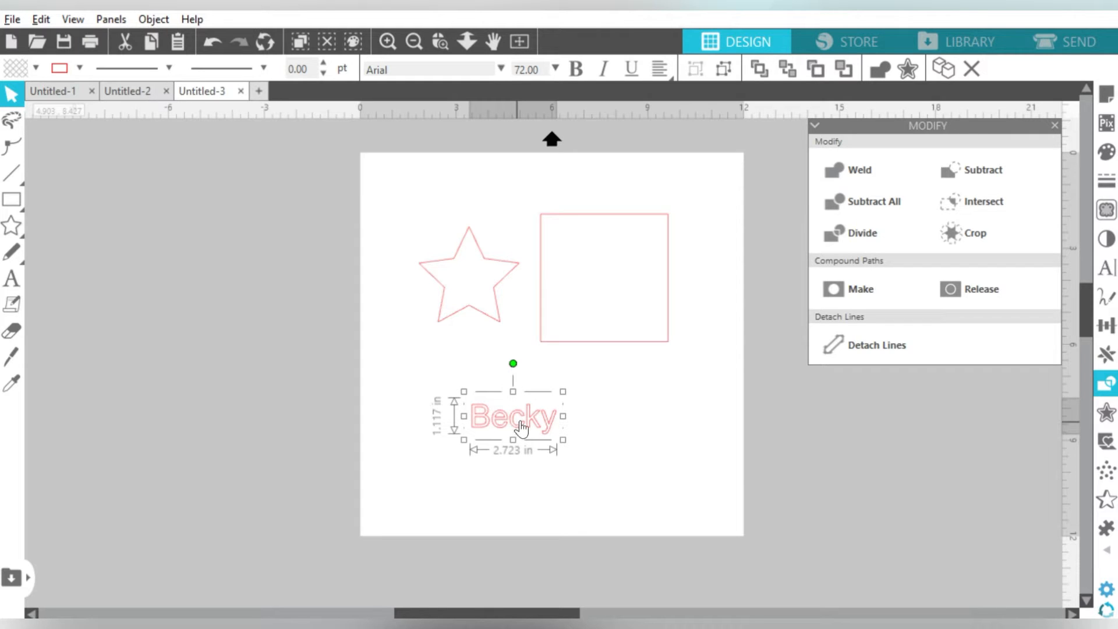
drag(564, 392, 644, 387)
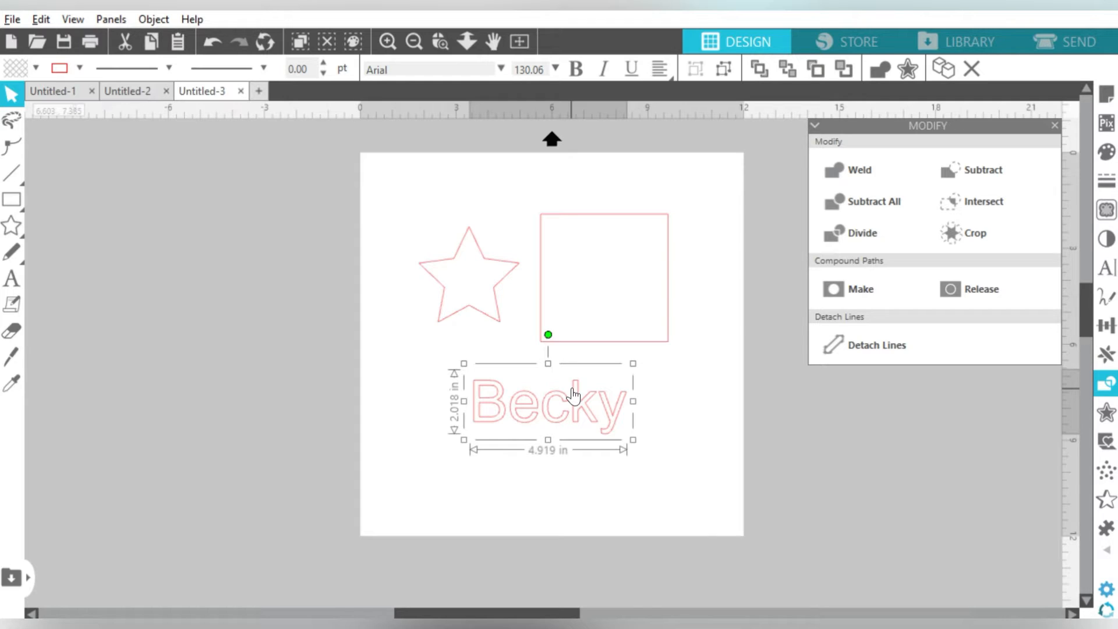
Step: Duplicate the name text to its left, and convert the original to a path shifted slightly right
key(ctrl+Left)
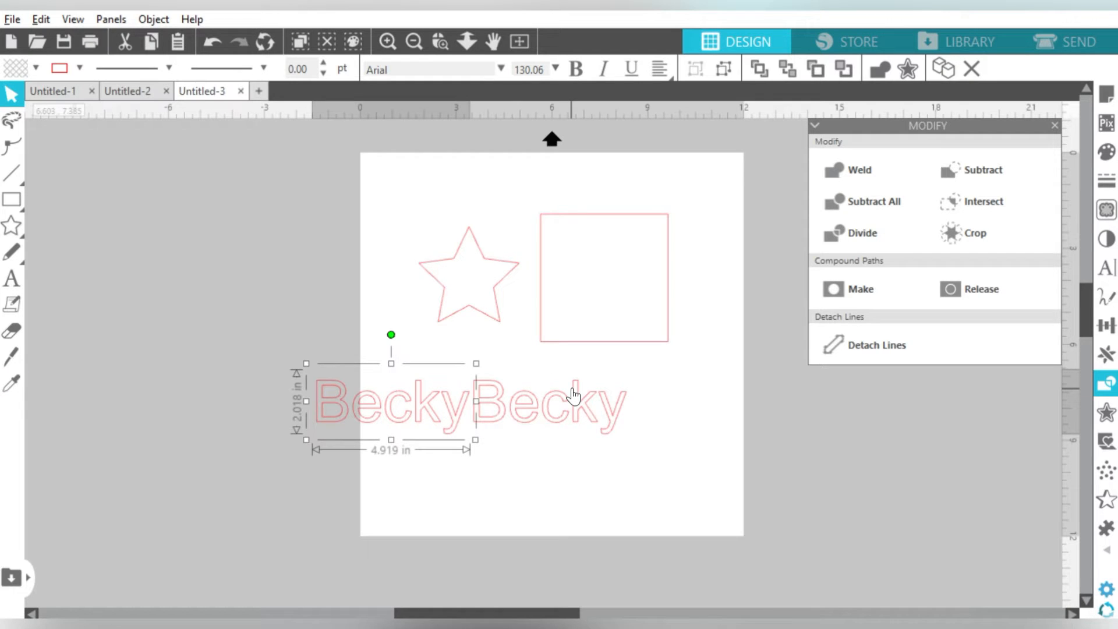
click(573, 390)
right_click(572, 389)
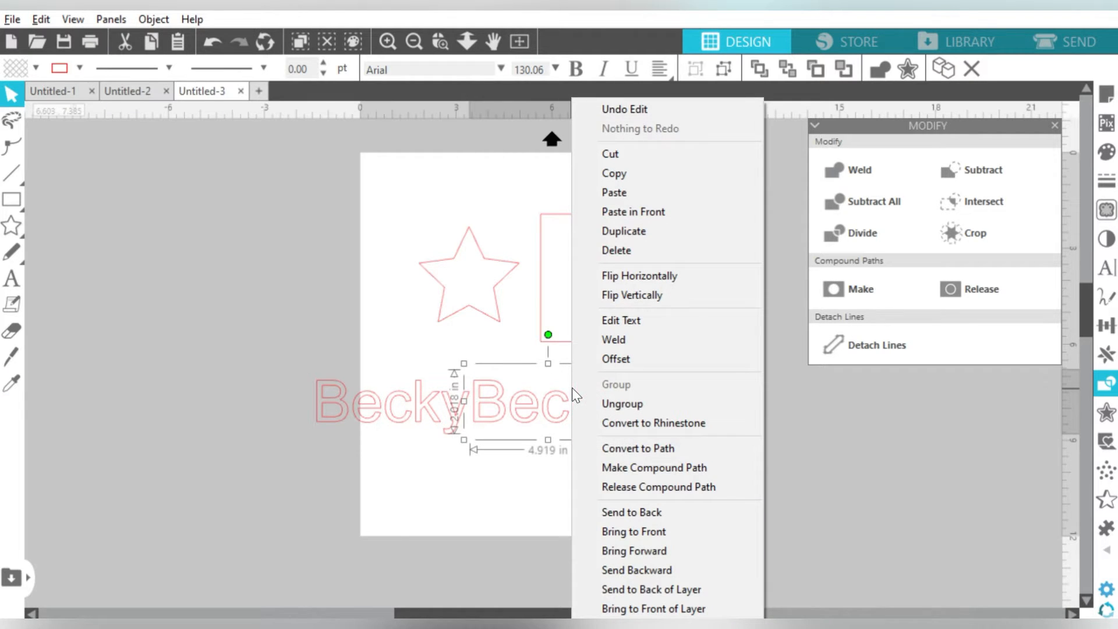
click(600, 443)
drag(557, 415, 577, 408)
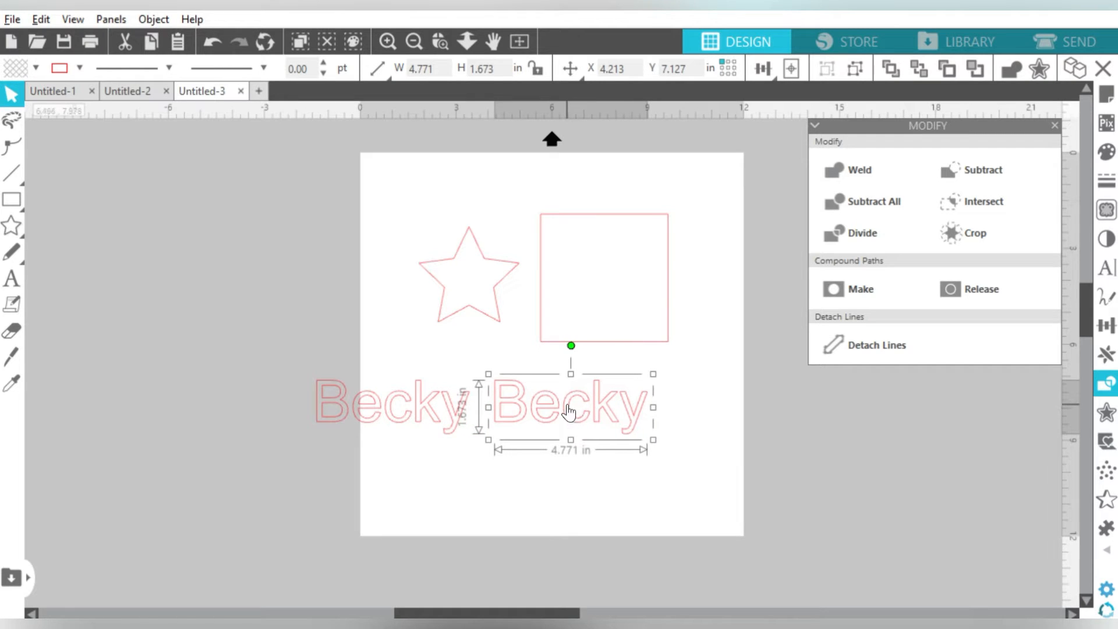
Step: Open the left name for text editing to check that it is still editable, and leave editing
click(431, 409)
double_click(431, 409)
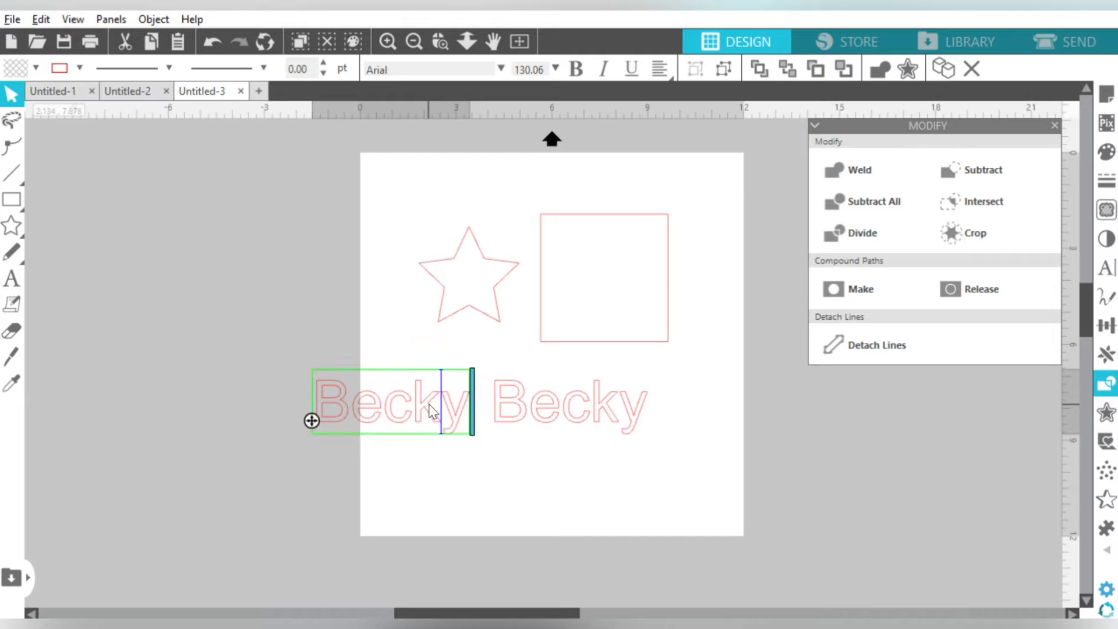
click(423, 472)
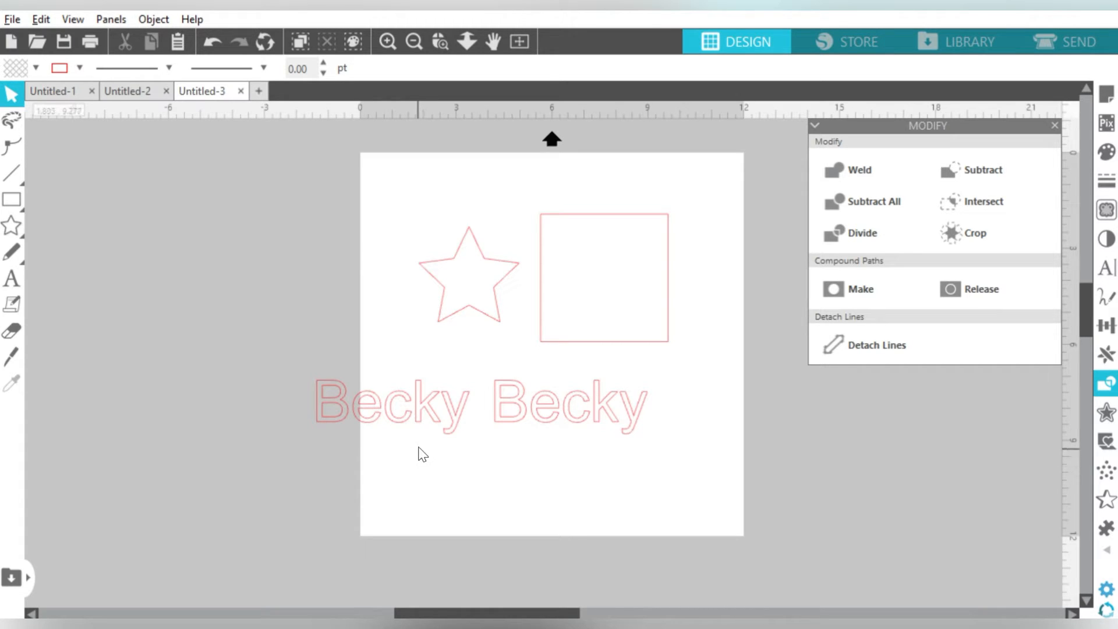
click(428, 433)
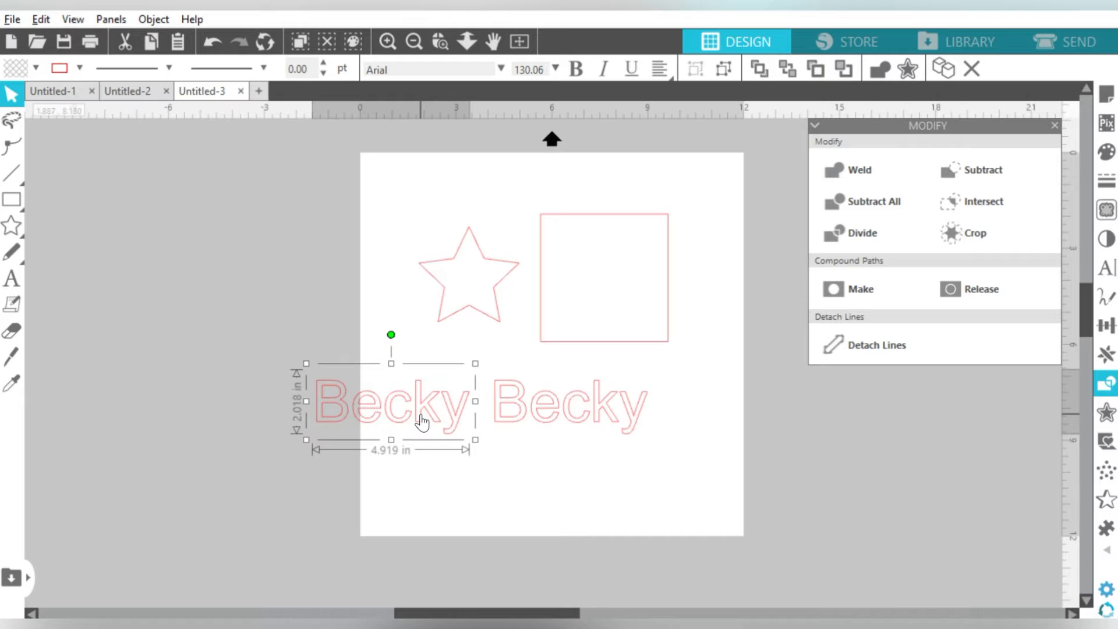
Step: Draw an ellipse about 6.2 in wide and 5.4 in high over the left name
click(17, 197)
click(89, 199)
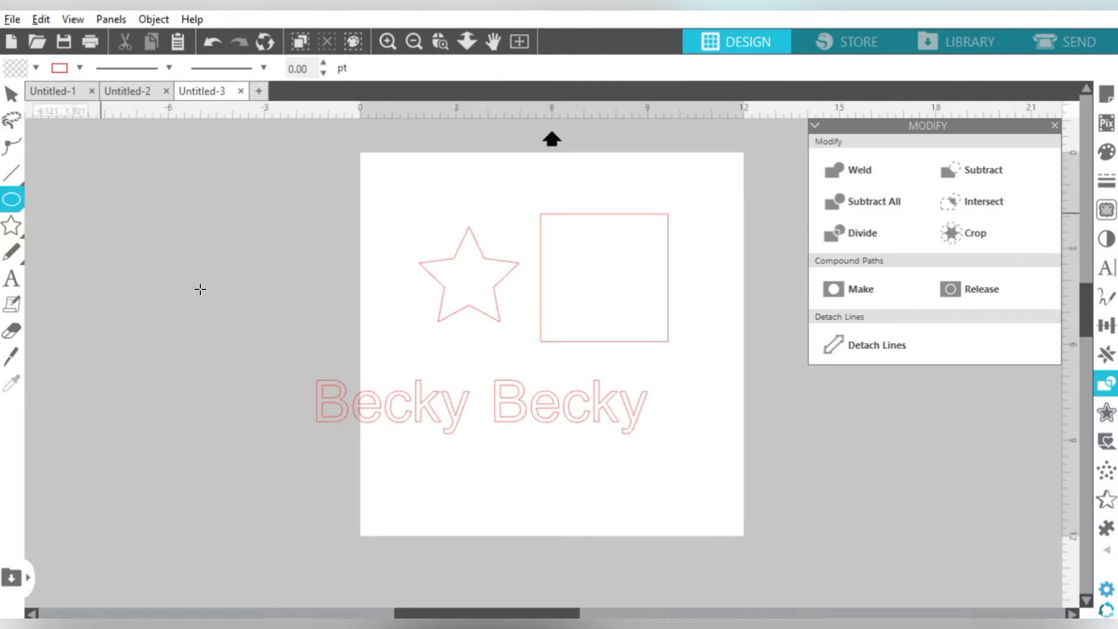
drag(226, 337, 424, 512)
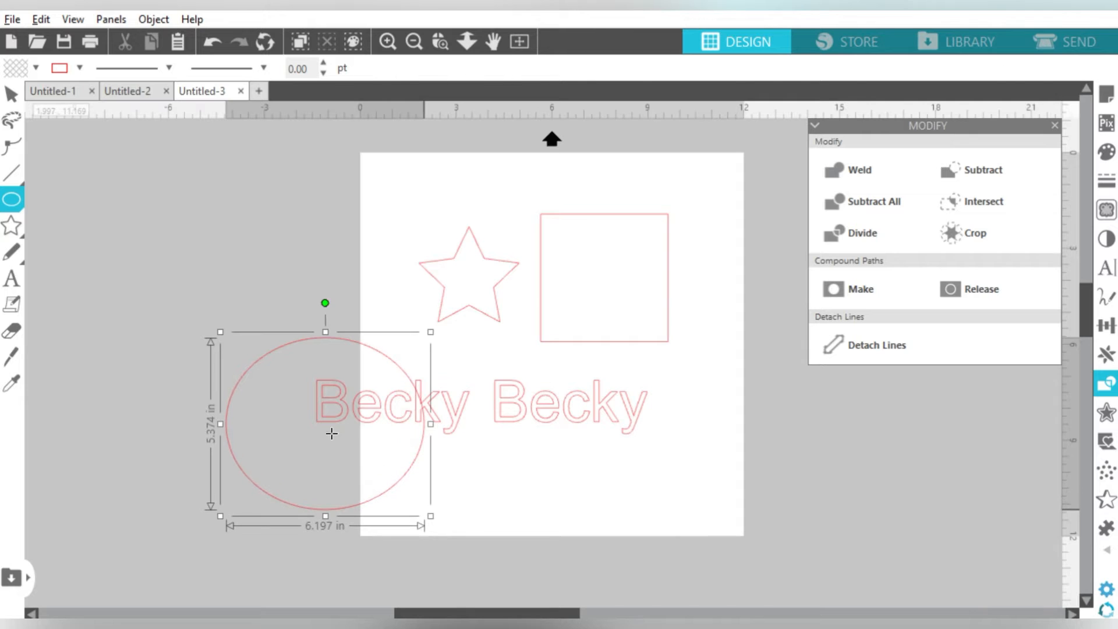
Step: Wrap the left name text along the upper curve of the ellipse
double_click(339, 399)
drag(307, 334, 251, 357)
click(291, 260)
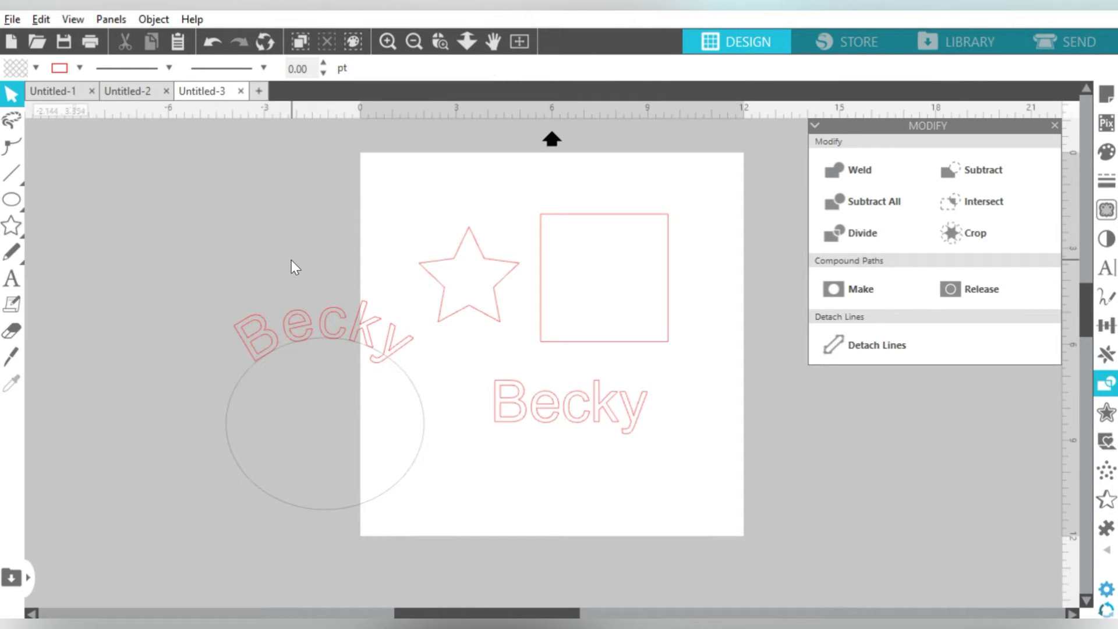
Step: Convert the curved name to a path and delete the ellipse beneath it
click(297, 322)
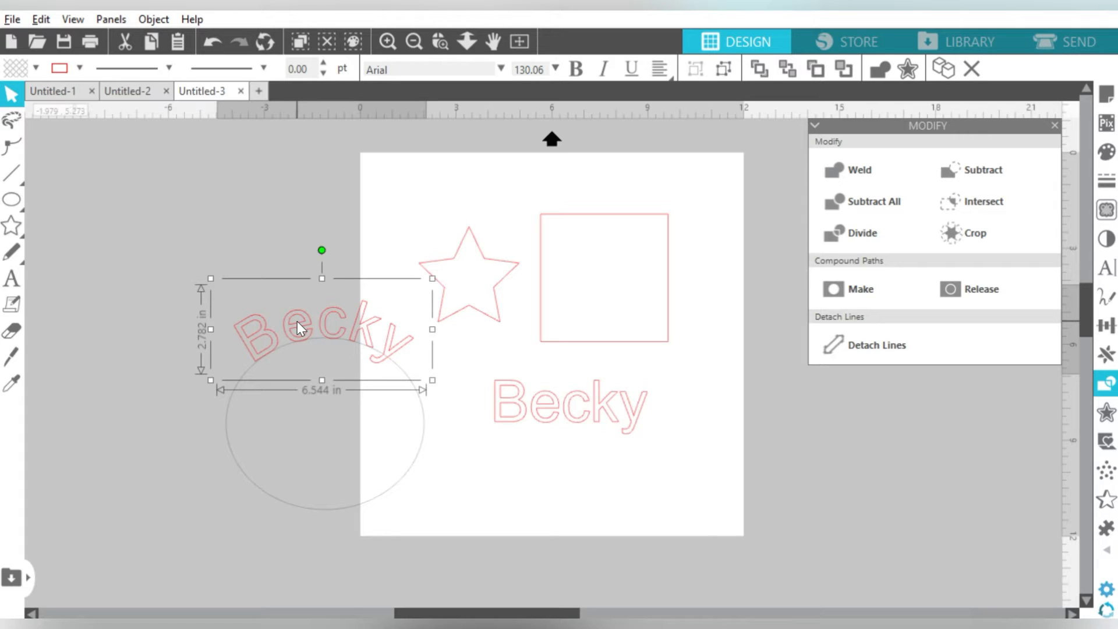
right_click(297, 321)
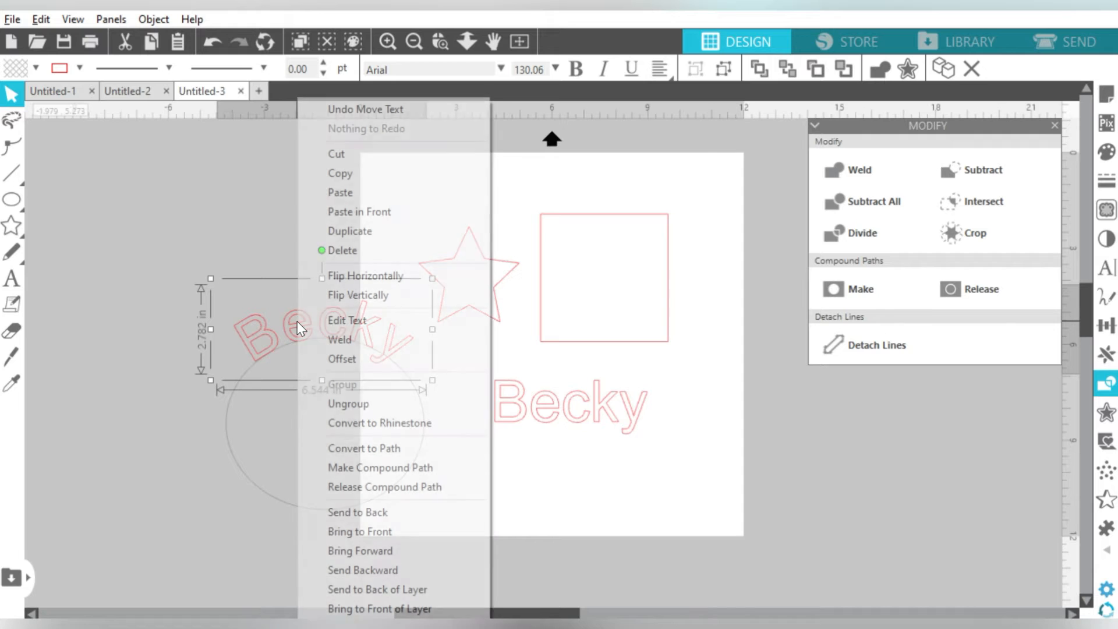
click(331, 447)
click(420, 453)
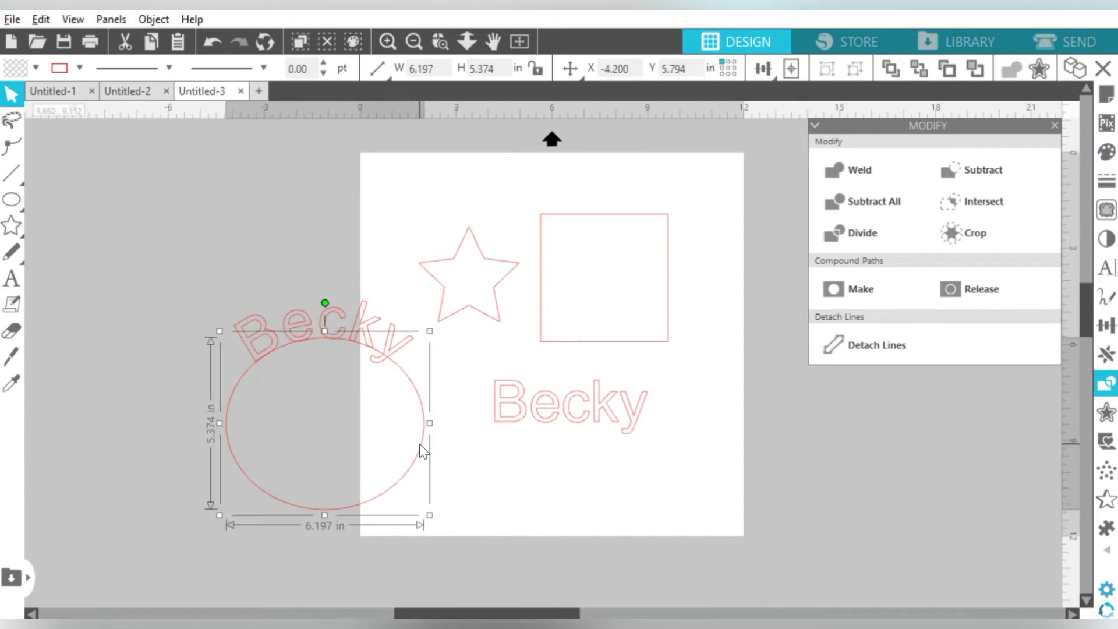
key(Delete)
Step: Move the curved name onto the page below the straight one and delete both names
drag(329, 328, 486, 460)
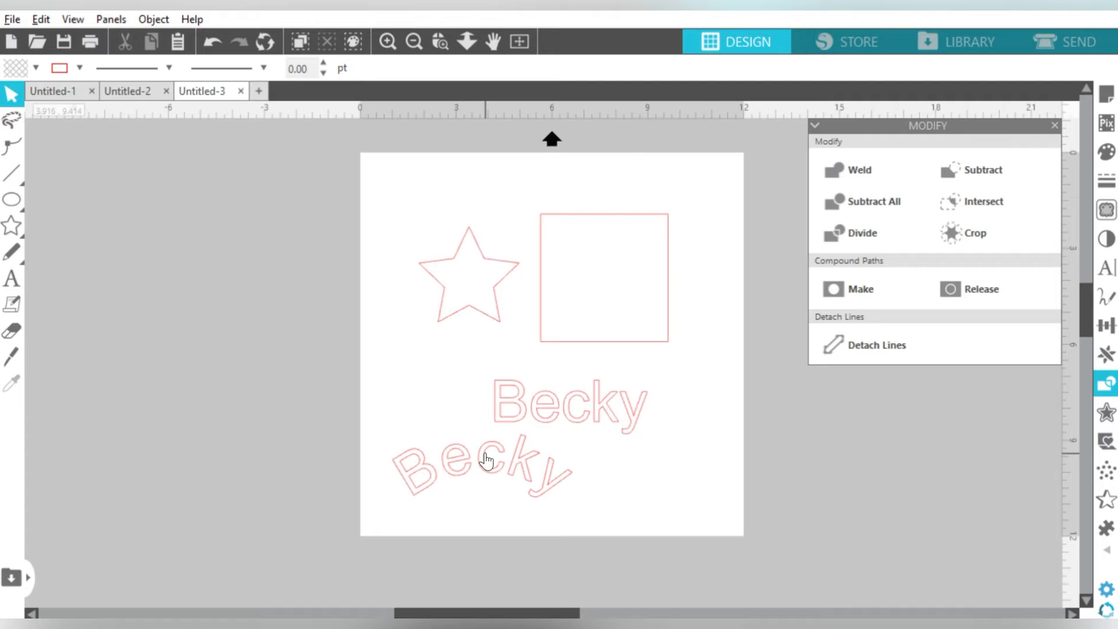
drag(314, 376, 519, 497)
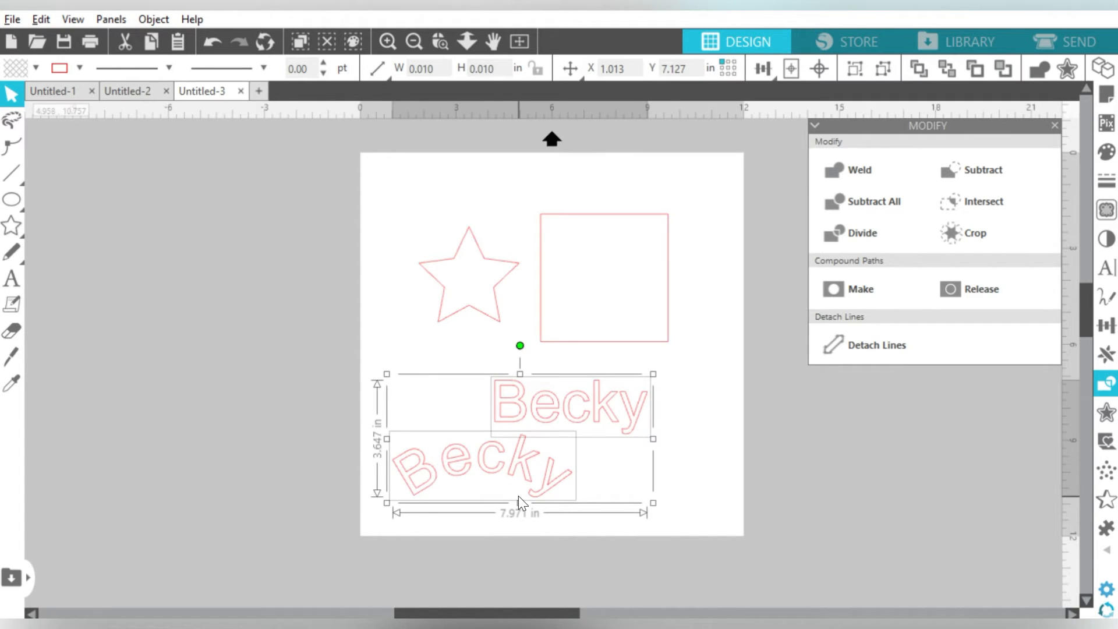
key(Delete)
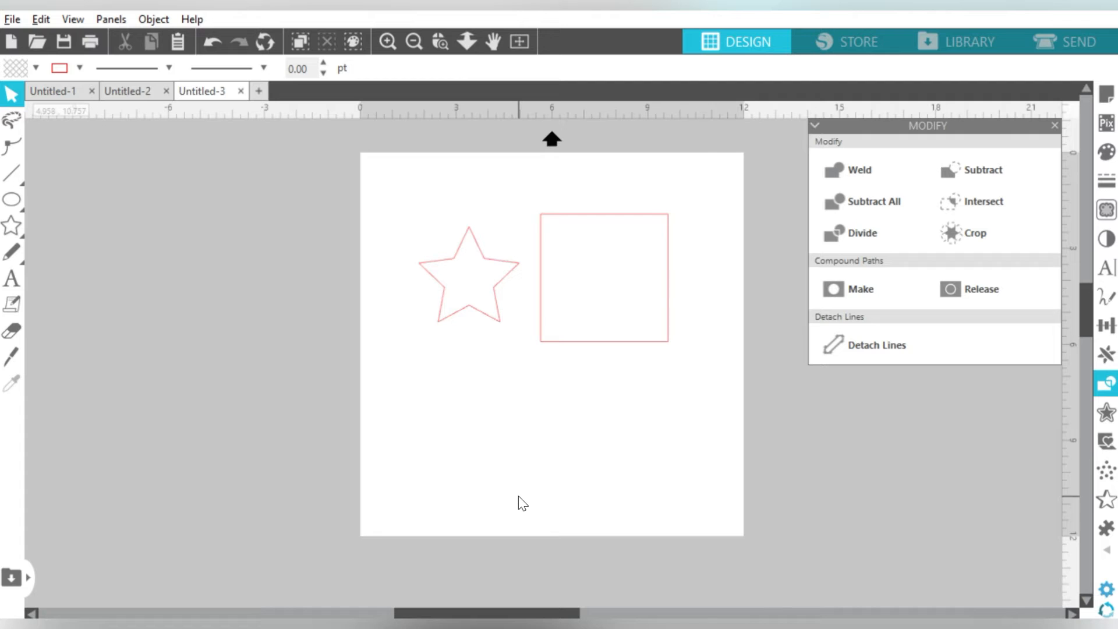
Step: Center the star inside the square and enlarge the pair to about 6.8 in wide in the middle of the page
drag(462, 314, 600, 315)
click(595, 314)
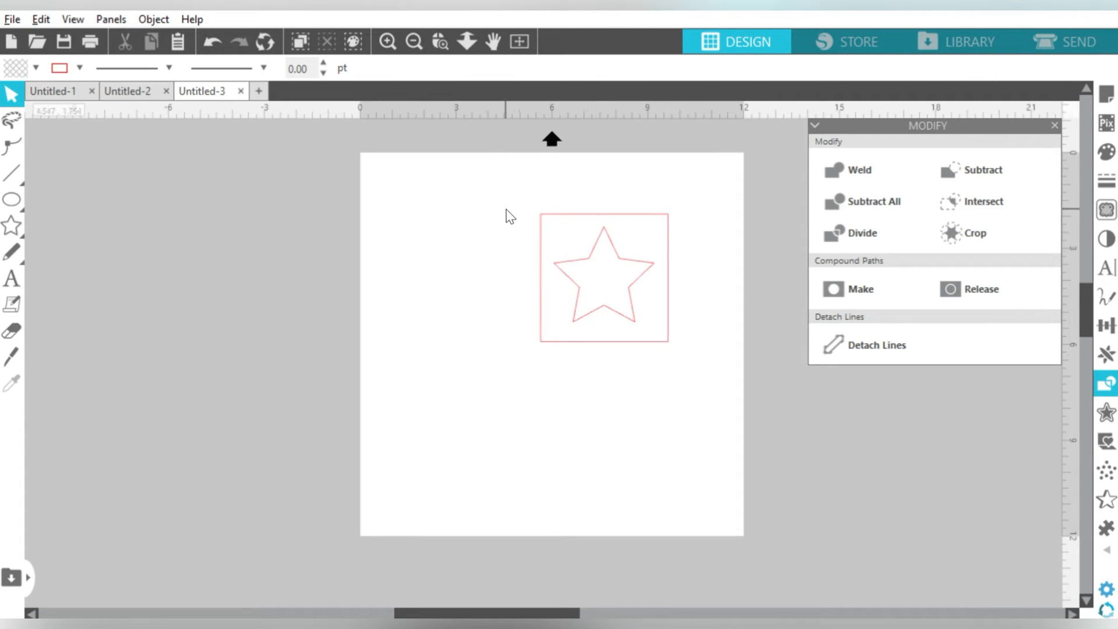
drag(505, 209, 606, 287)
drag(535, 349, 446, 440)
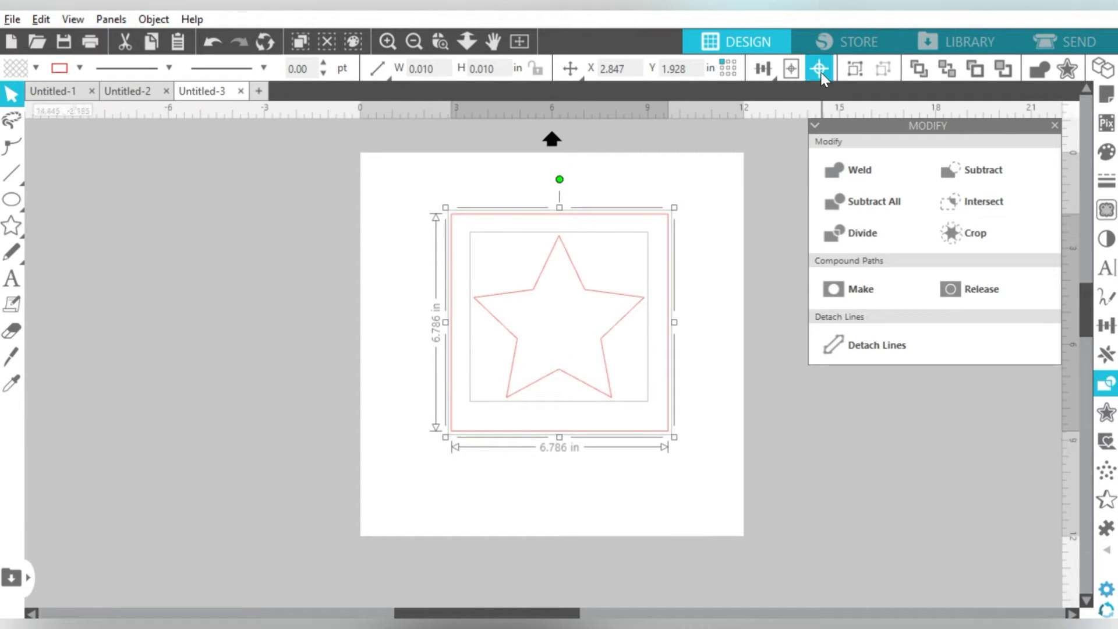
click(790, 69)
click(651, 150)
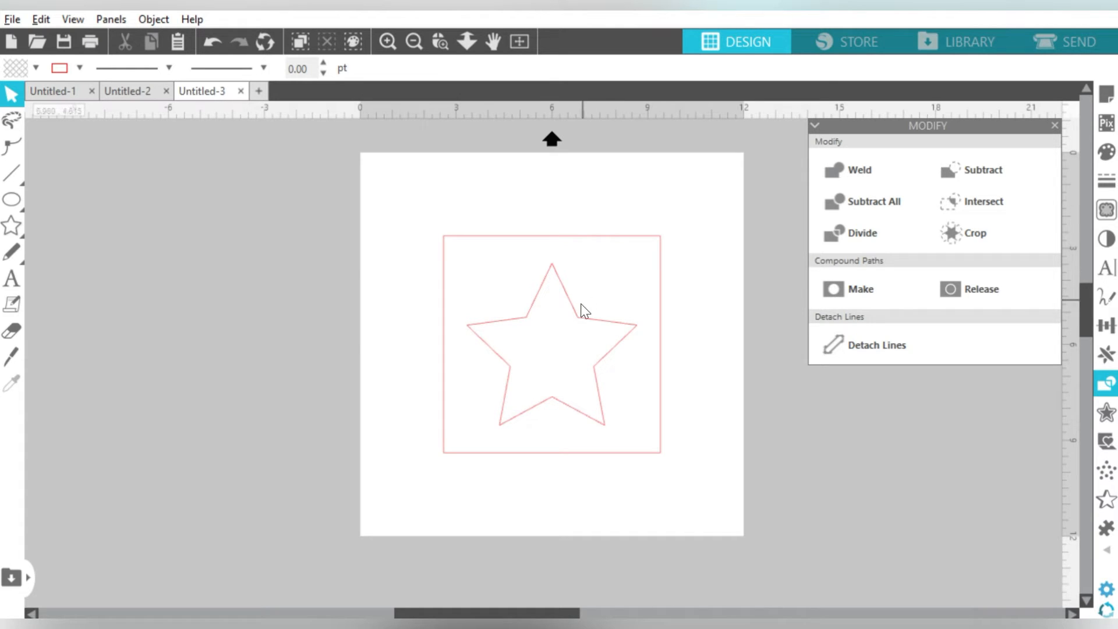
Step: Fill the square with teal and the star with pale lavender
click(597, 237)
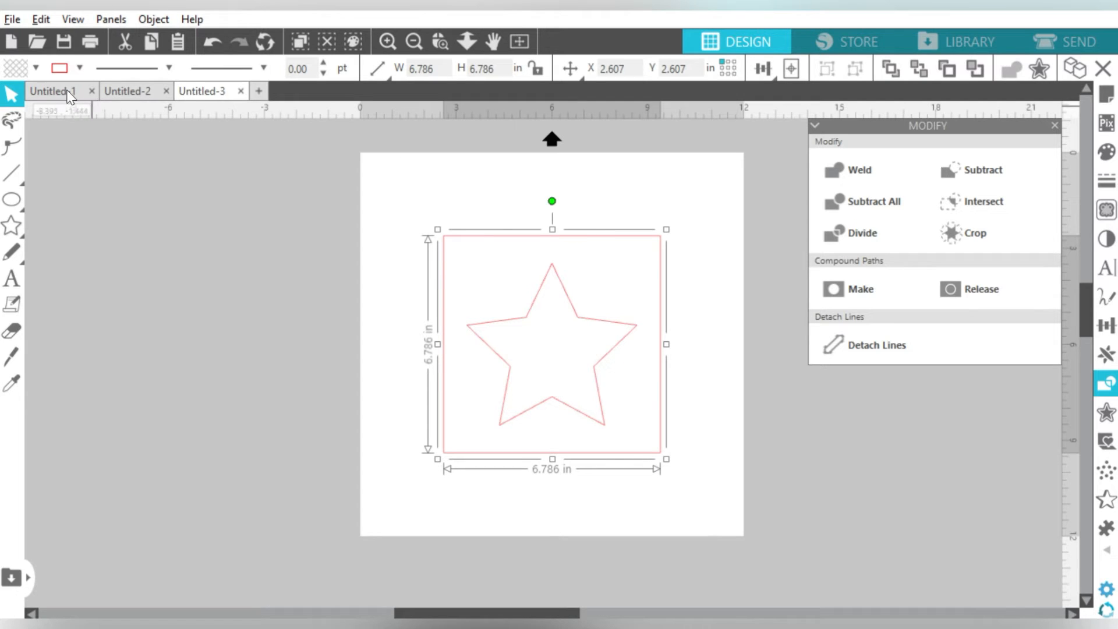
click(37, 66)
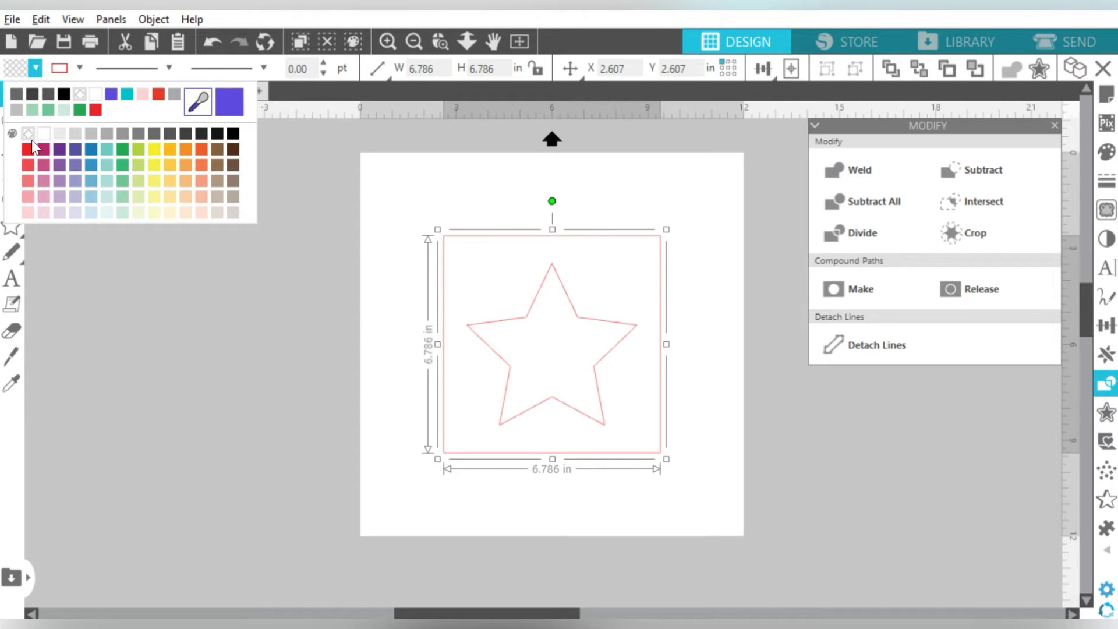
click(107, 150)
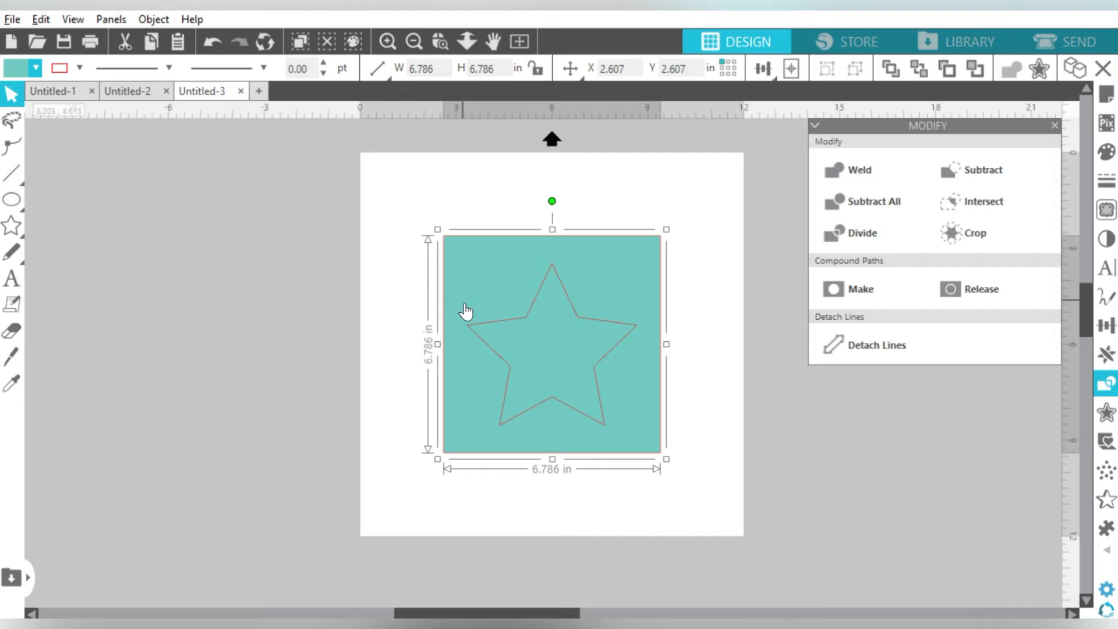
click(478, 323)
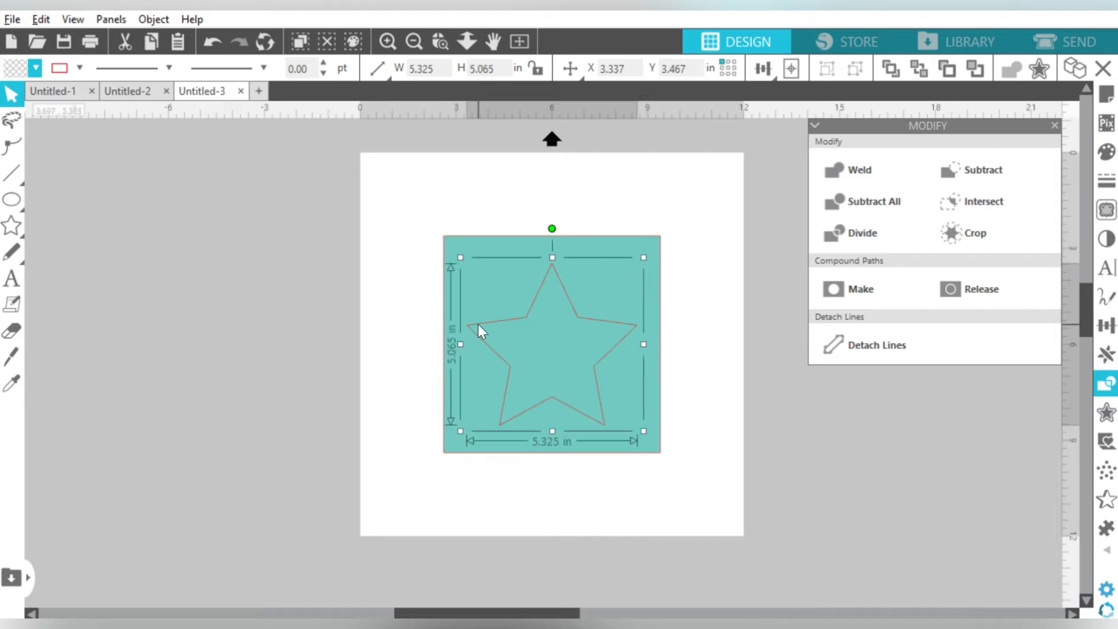
click(35, 69)
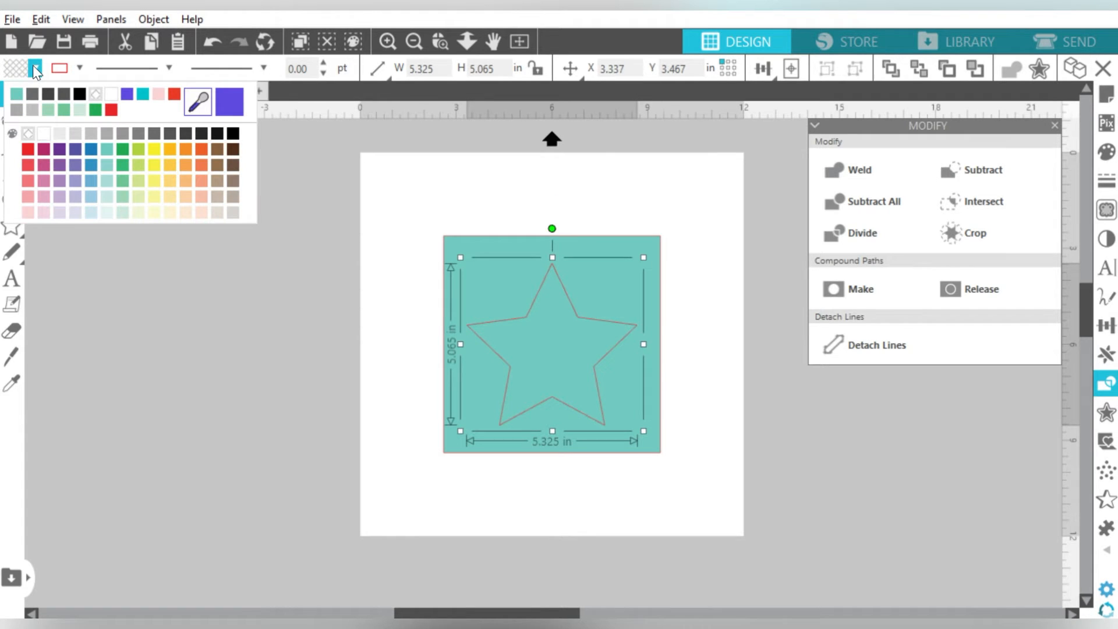
click(61, 211)
Step: Give the square and star black outlines with a line thickness of 5 pt
drag(406, 255, 539, 344)
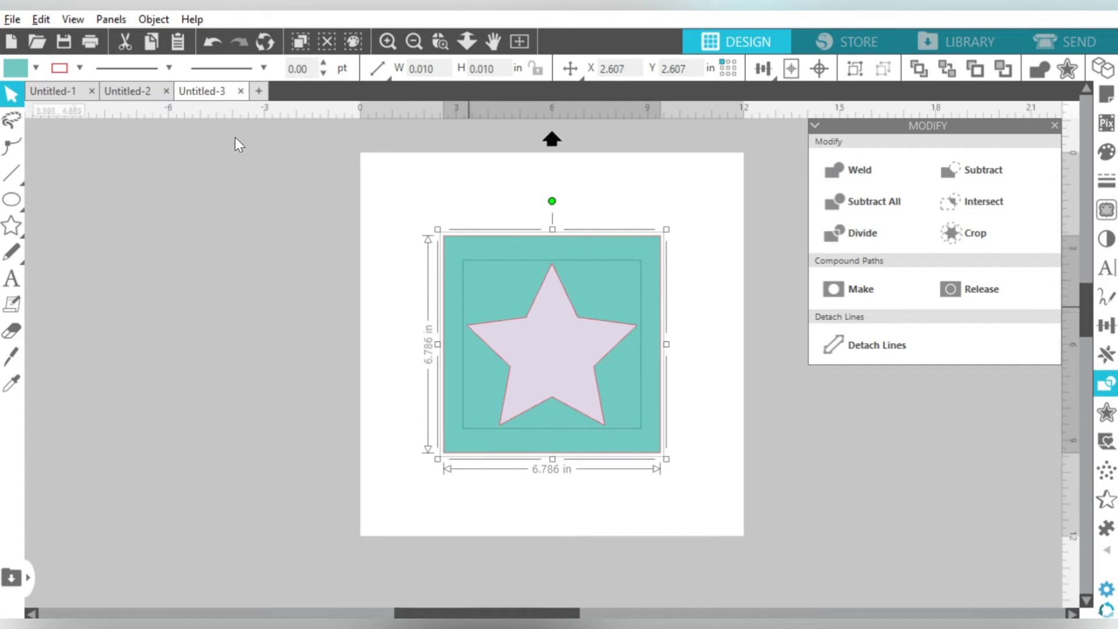
click(79, 68)
click(275, 134)
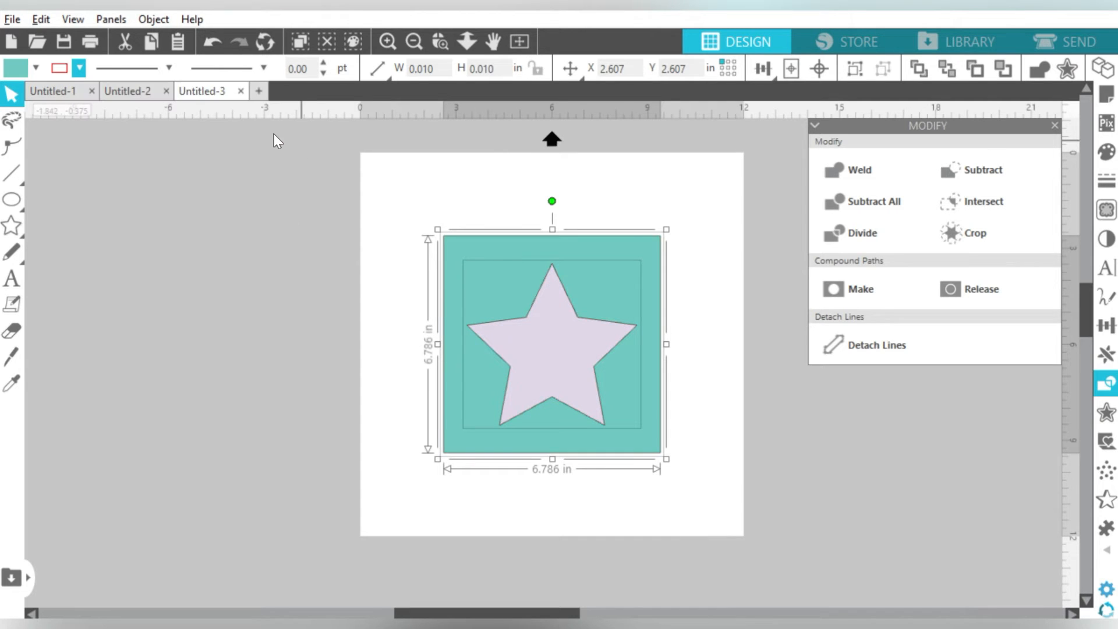
double_click(295, 70)
text(5)
key(Return)
click(379, 255)
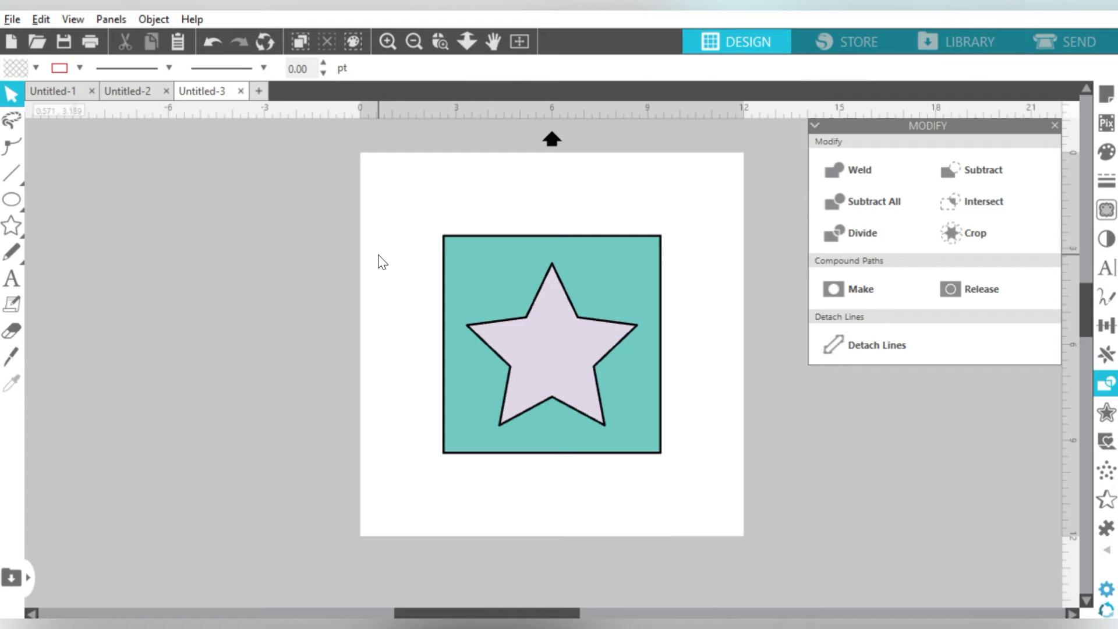
Step: Try moving the star and the square separately and undo both moves
mouse_move(567, 360)
mouse_down()
mouse_move(585, 354)
mouse_move(596, 281)
mouse_move(561, 439)
mouse_move(519, 348)
mouse_move(565, 367)
mouse_up()
drag(612, 289, 544, 277)
key(ctrl+z)
key(ctrl+z)
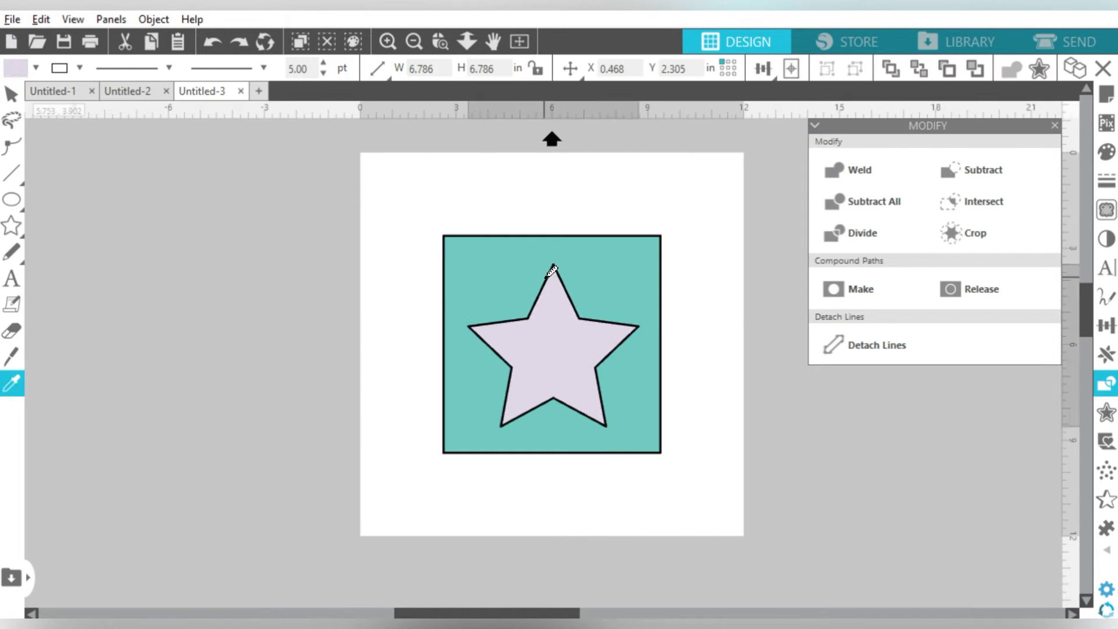
Step: Group the square and the star together
drag(508, 180, 576, 330)
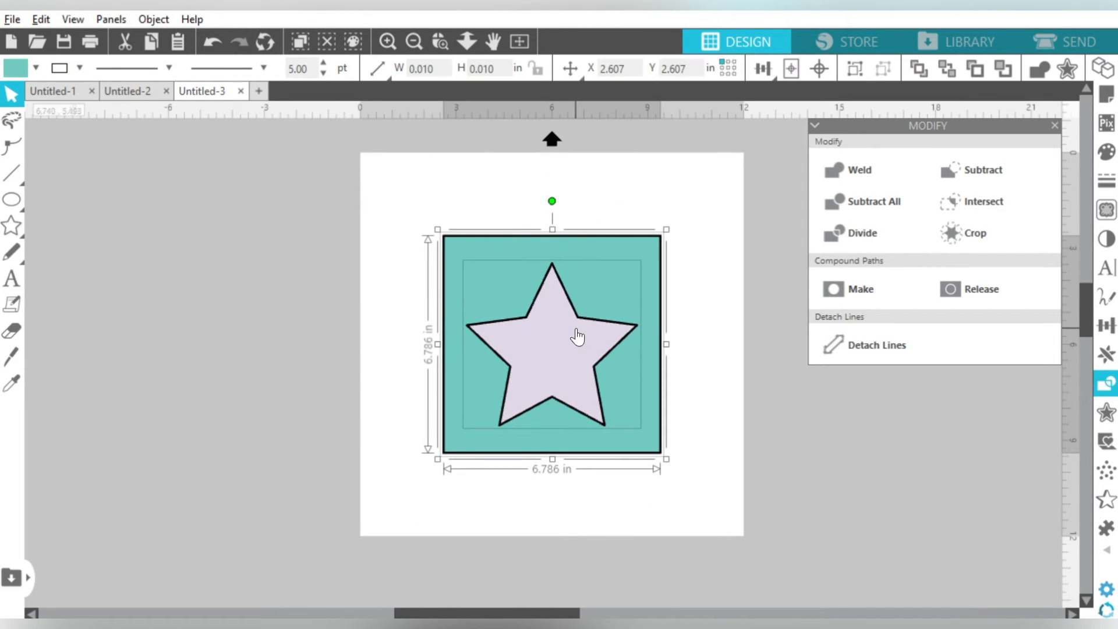
right_click(542, 340)
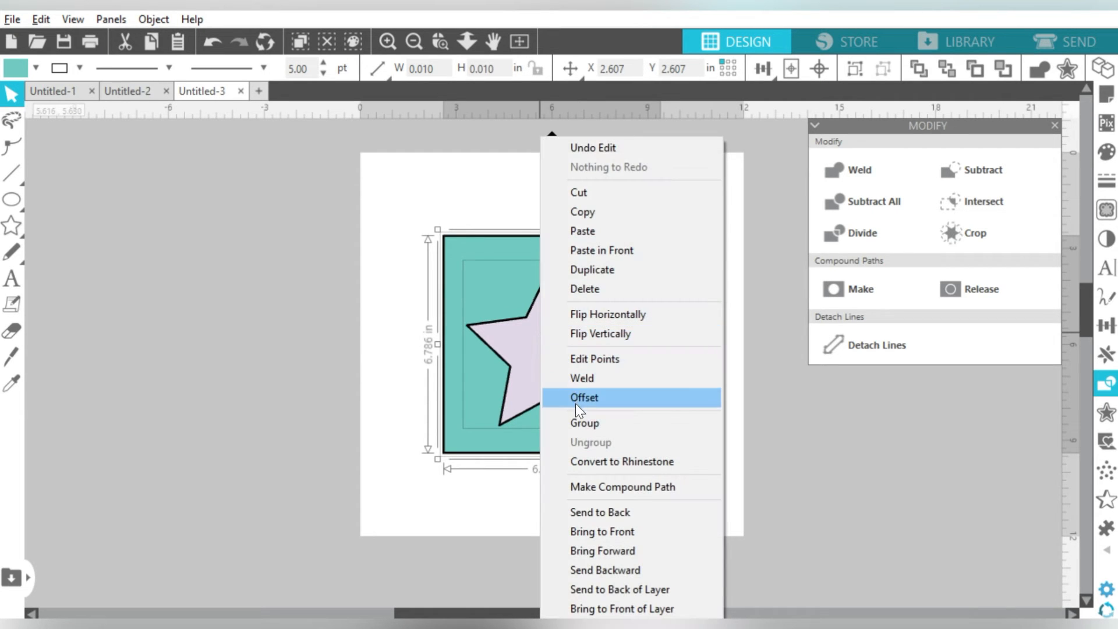
click(577, 424)
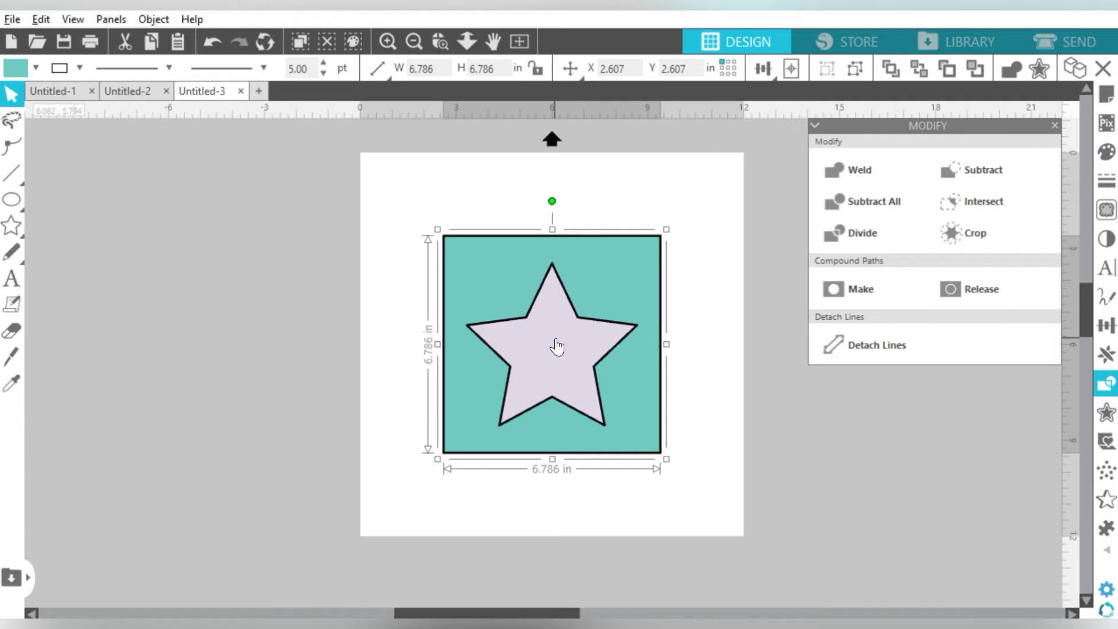
Step: Move the grouped shapes slightly up the page and check their cut lines in the Send view
mouse_move(557, 347)
mouse_down()
mouse_move(439, 323)
mouse_move(584, 282)
mouse_move(565, 278)
mouse_move(566, 333)
mouse_up()
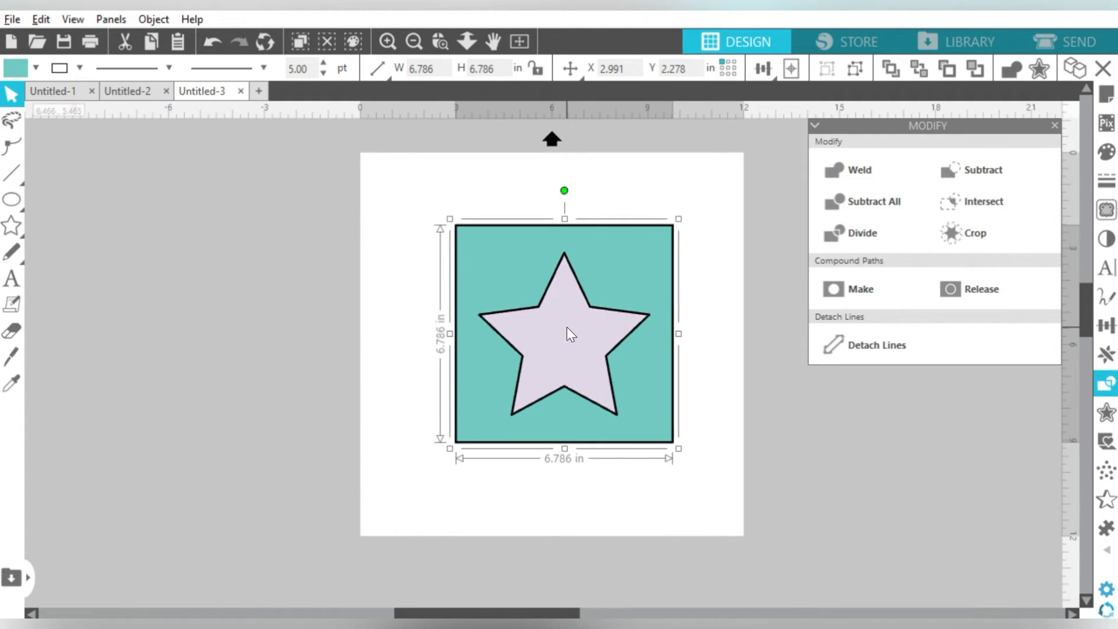
drag(567, 334, 548, 323)
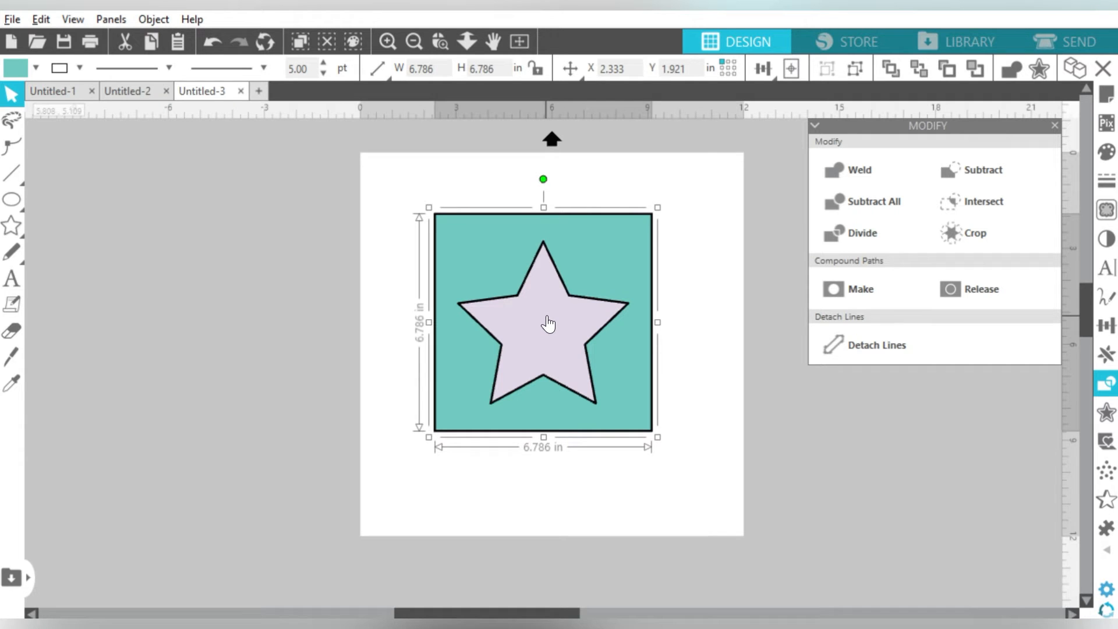
click(1076, 40)
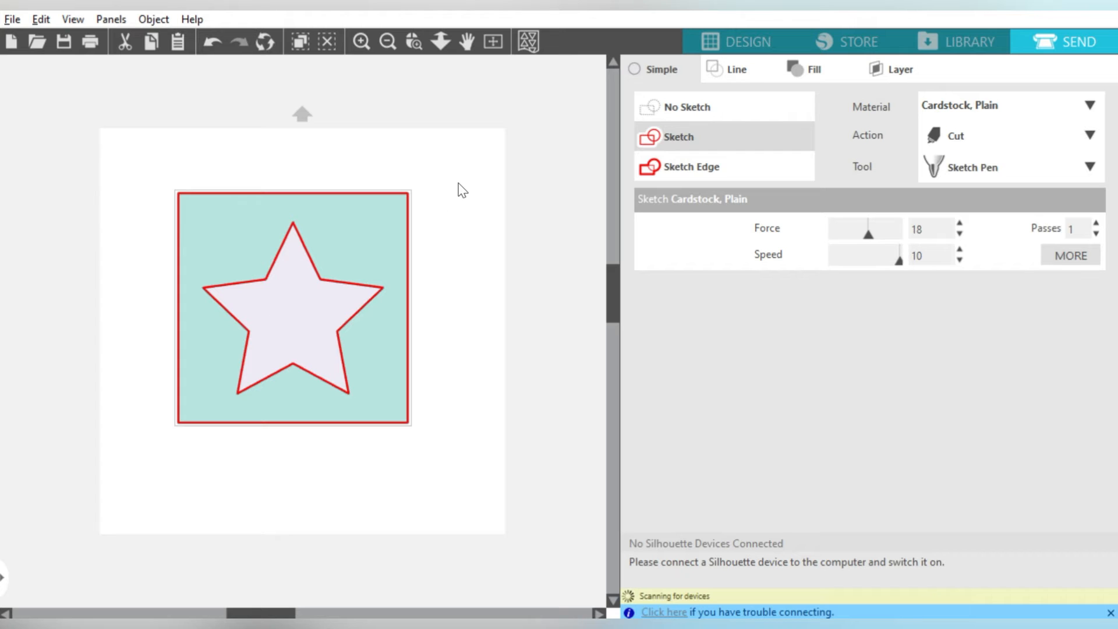
click(724, 36)
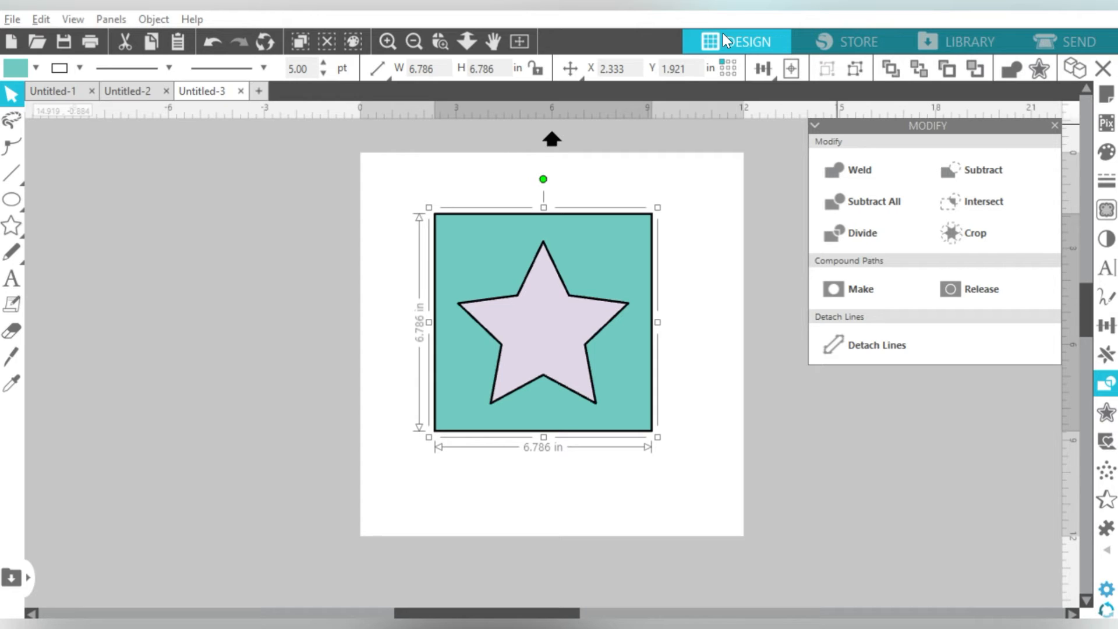
Step: Ungroup the square and star, and try moving the star out of the square before undoing that move
right_click(513, 242)
click(563, 402)
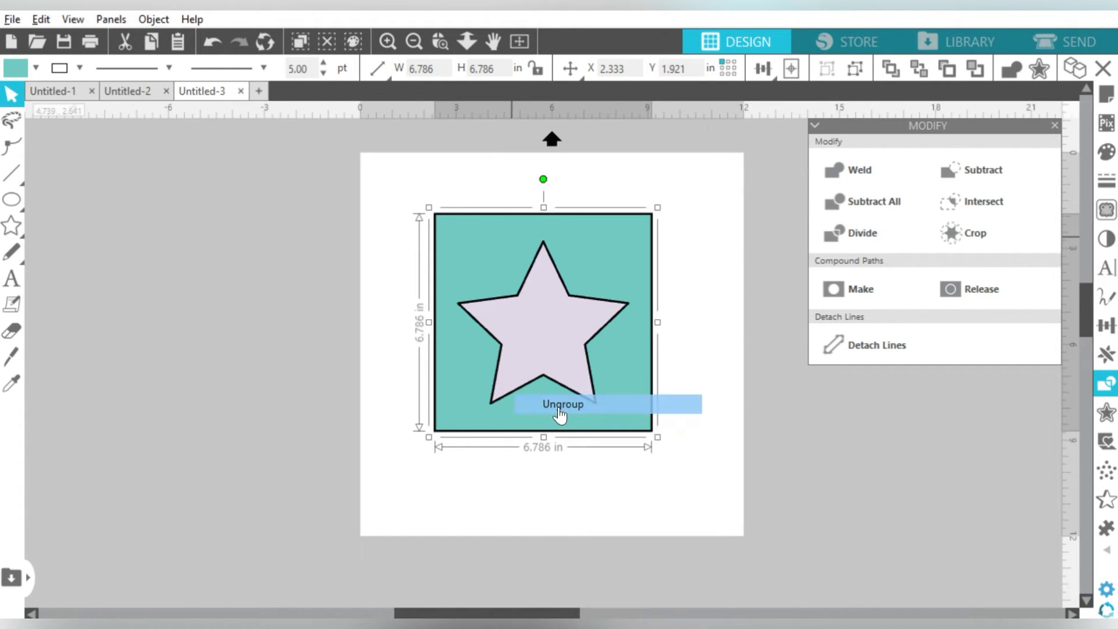
drag(536, 332, 386, 330)
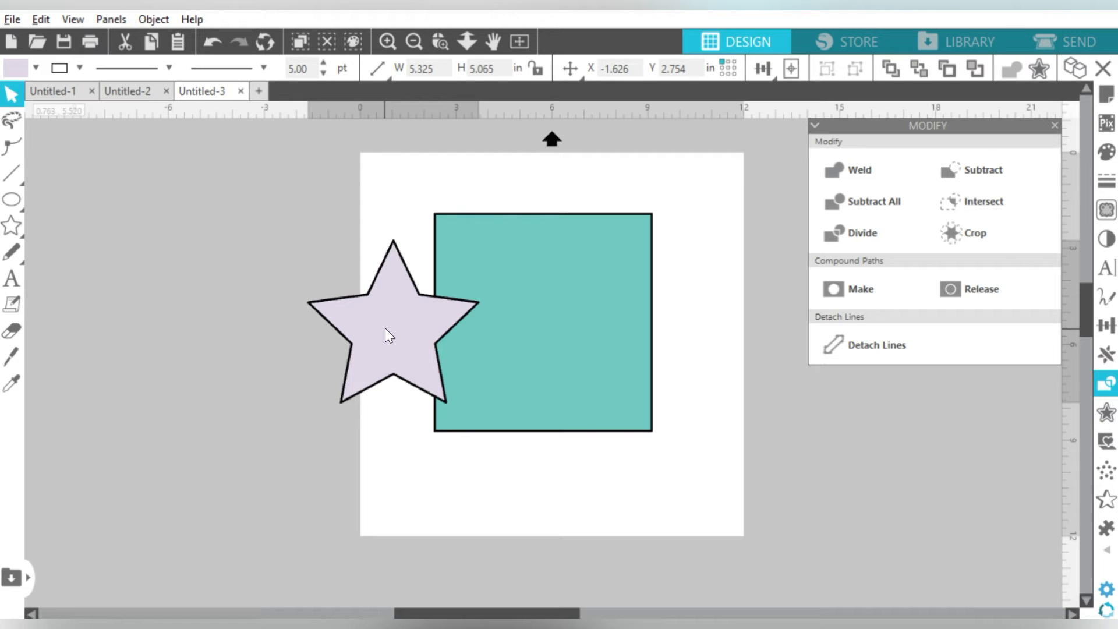
key(Escape)
key(ctrl+z)
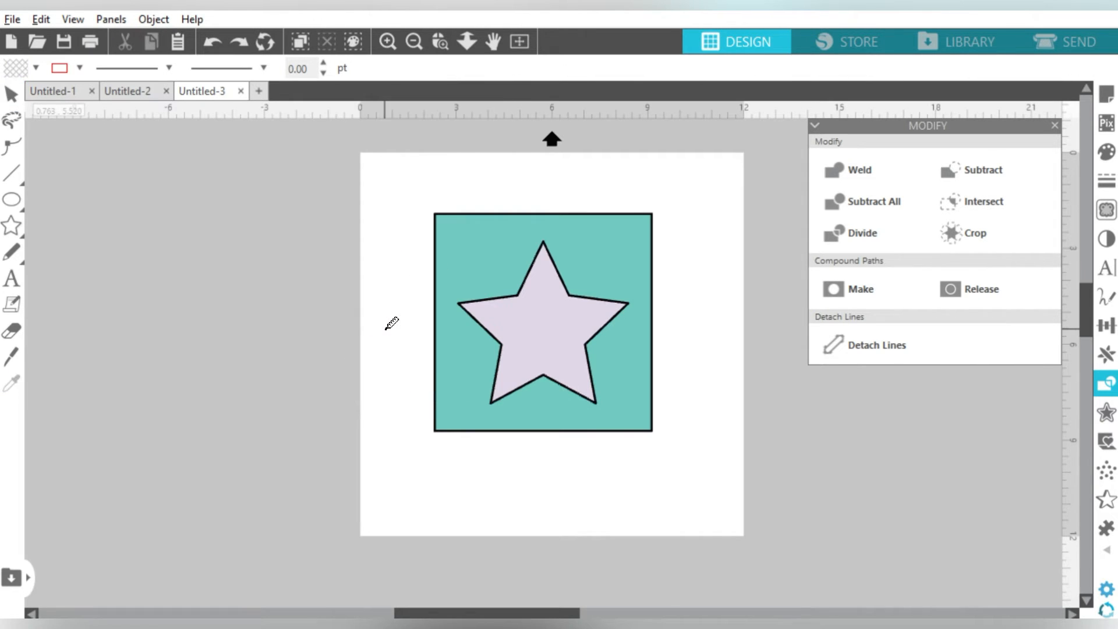
Step: Duplicate the square and star to the left and scale both sets to about 11 in wide, centered on the page
drag(371, 254, 542, 336)
key(ctrl+Left)
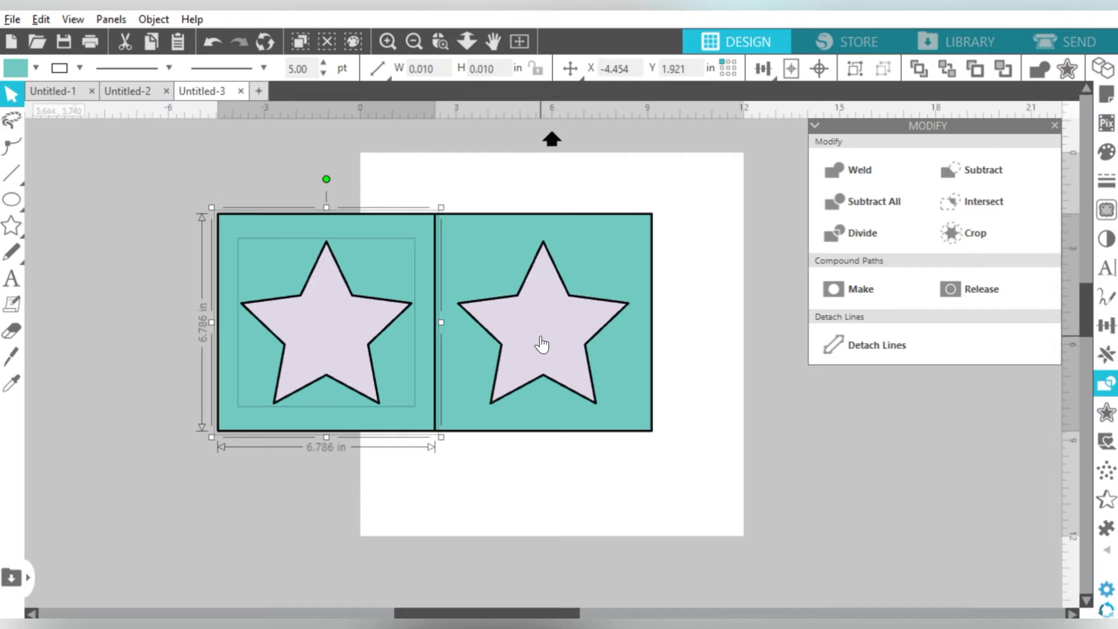
drag(213, 156, 538, 431)
drag(502, 349, 577, 355)
drag(293, 215, 375, 241)
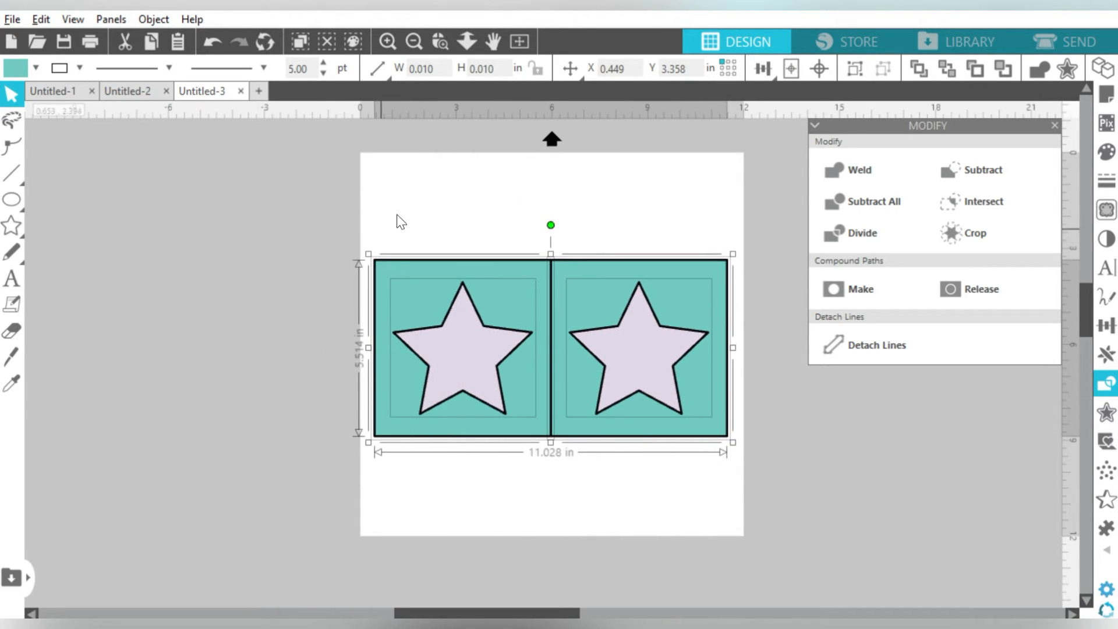
click(654, 180)
Step: Group the right-hand square and star
click(642, 361)
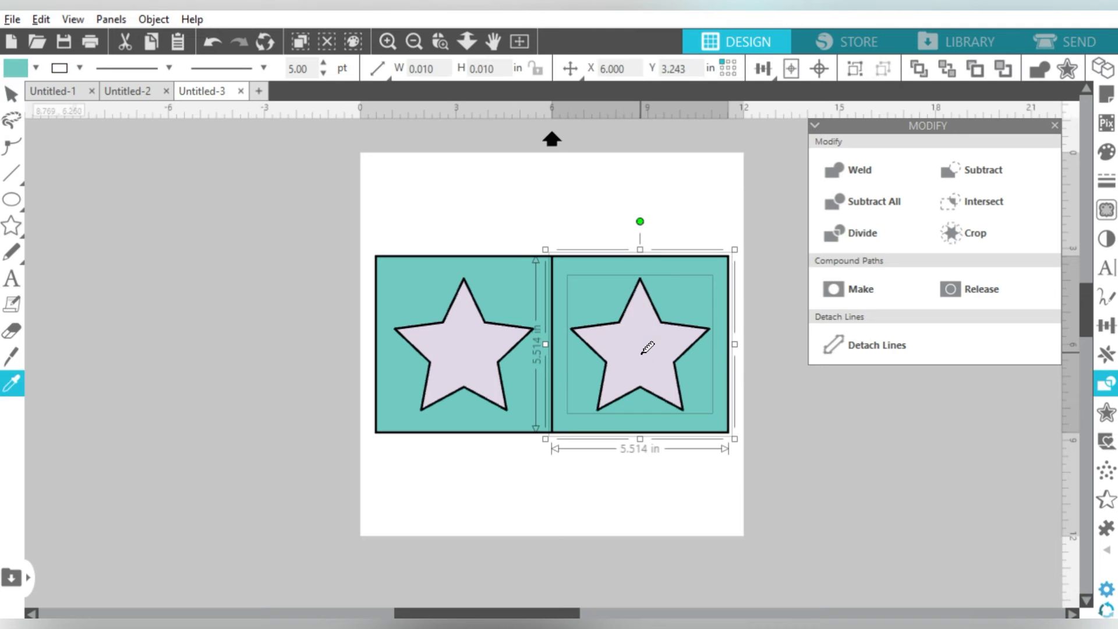
key(ctrl+g)
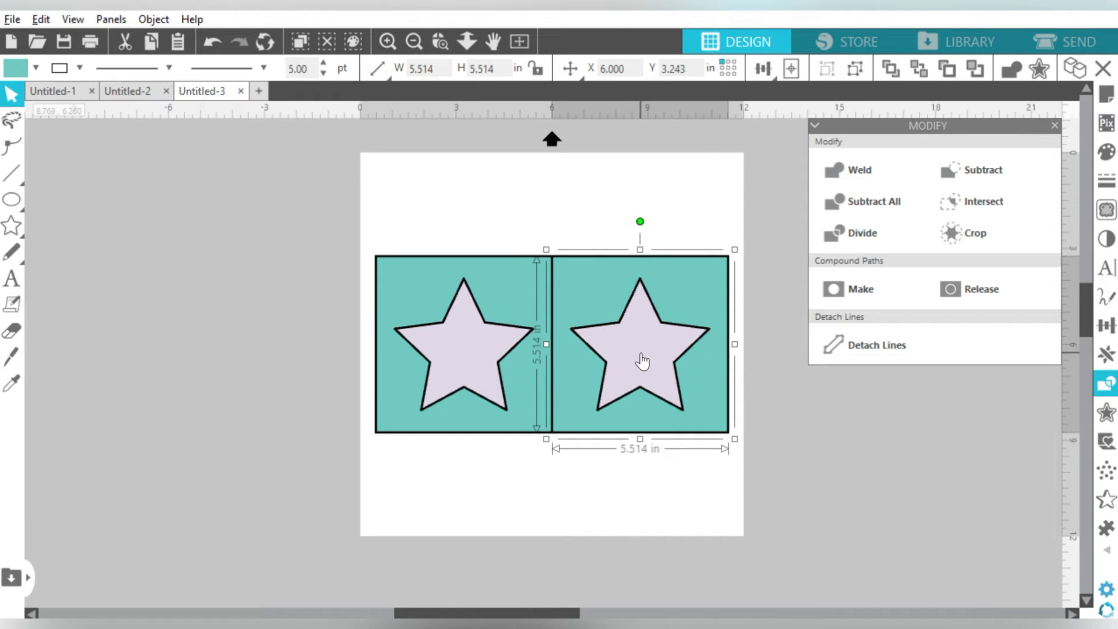
click(462, 232)
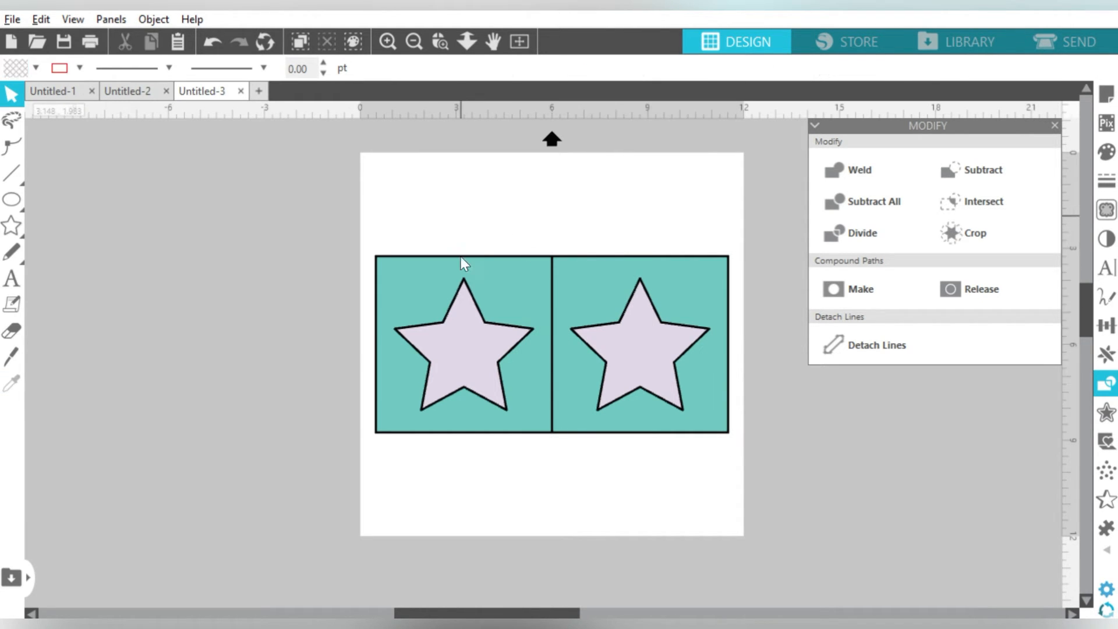
Step: Make a compound path from the left-hand square and star
click(458, 334)
right_click(458, 333)
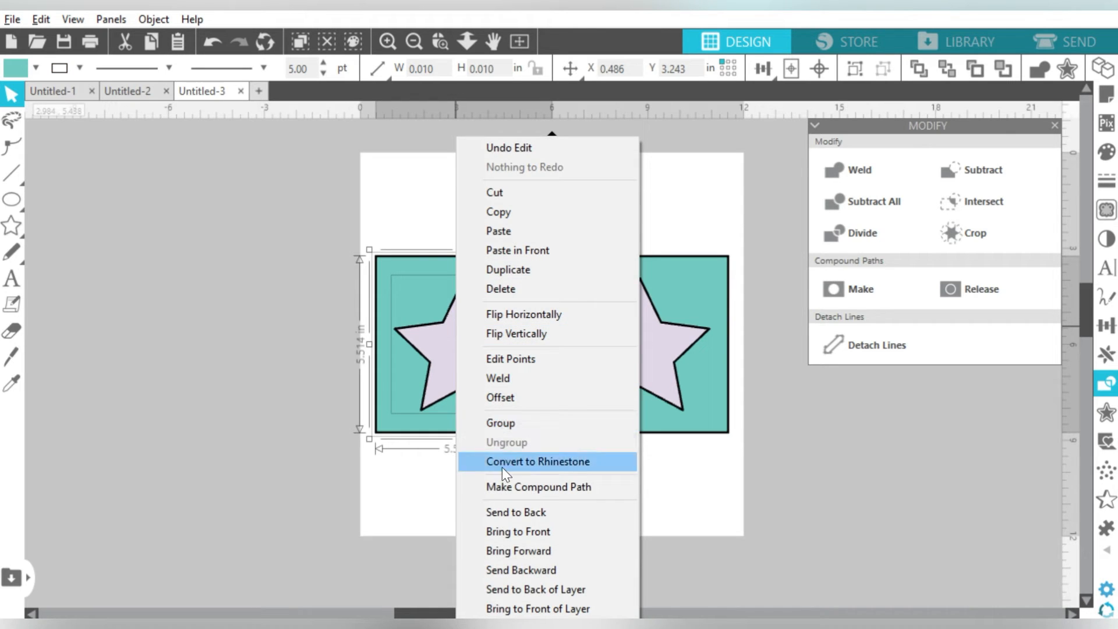
click(502, 484)
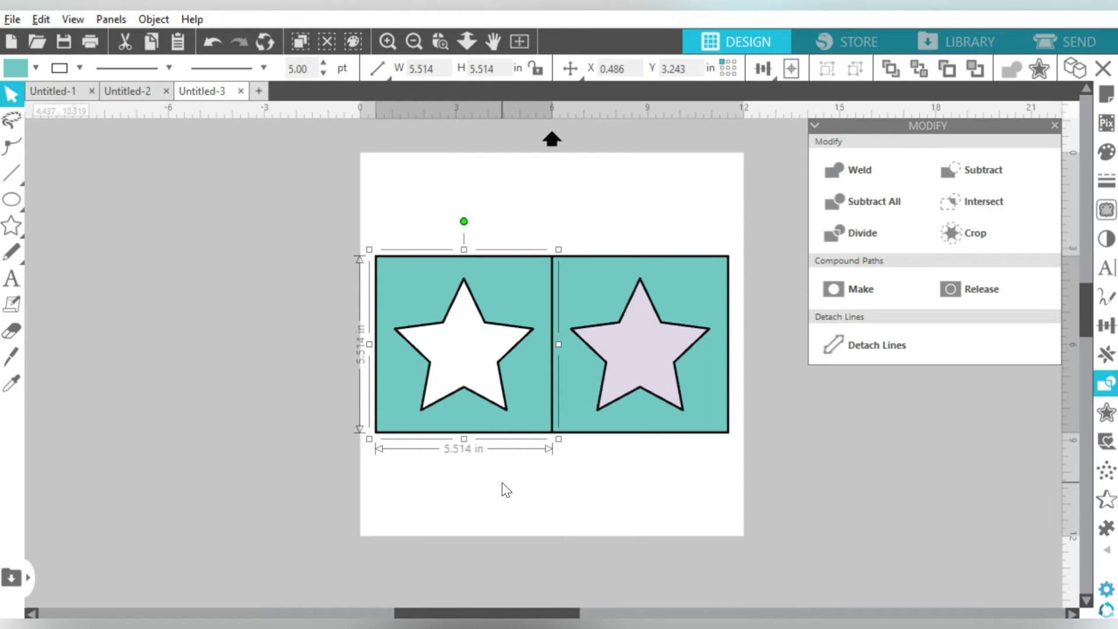
Step: Try moving the compound path off the page, undo the move, and check both designs' cut lines in the Send view
drag(467, 297, 262, 292)
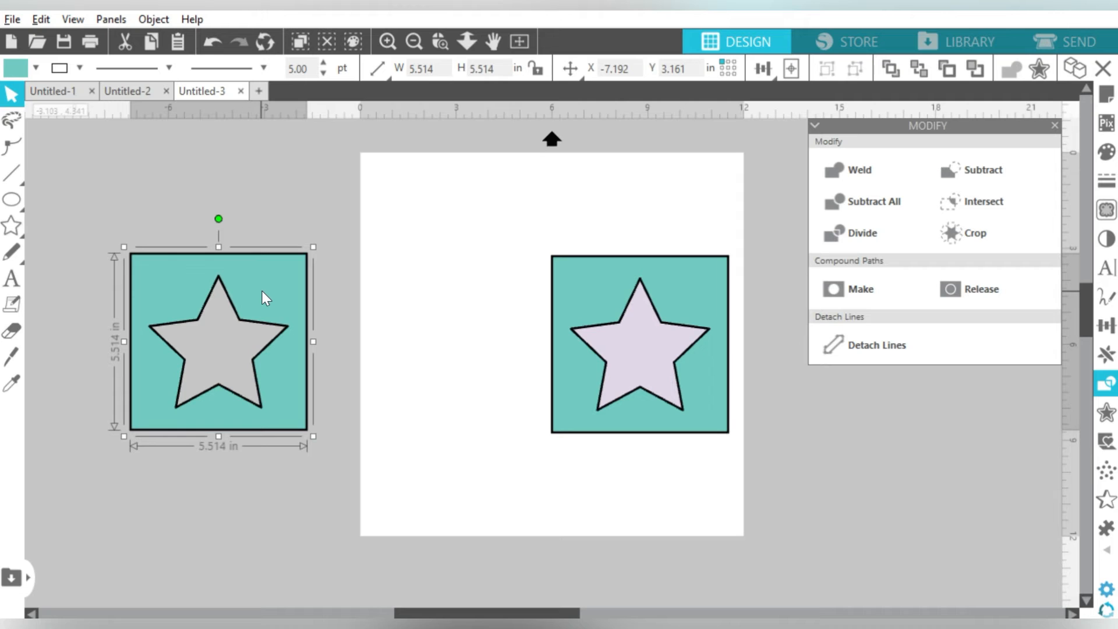
key(ctrl+z)
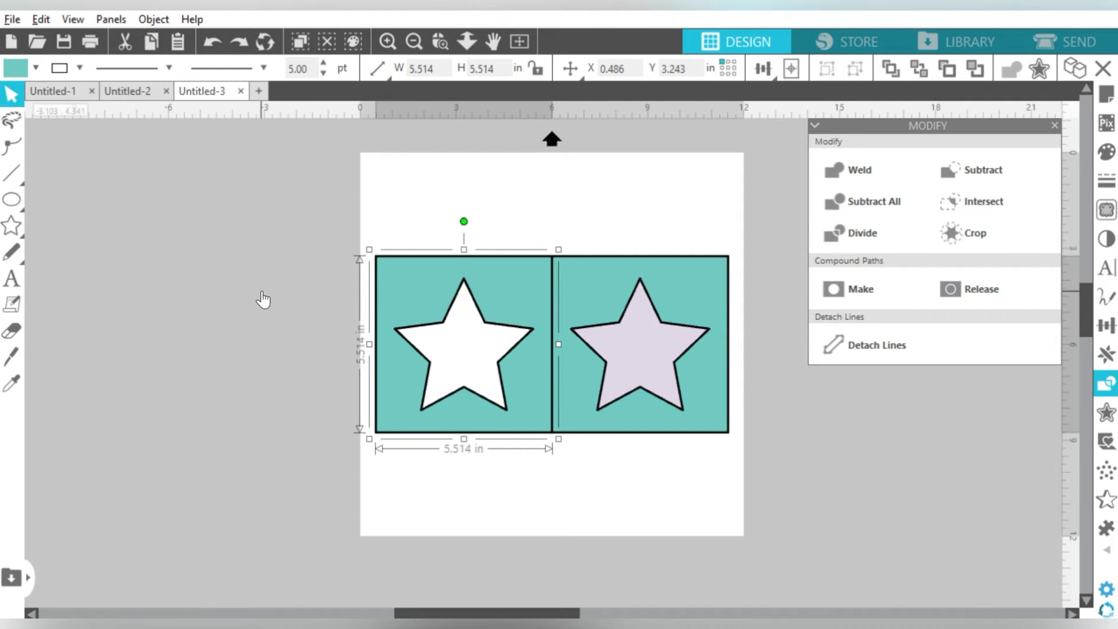
click(1044, 40)
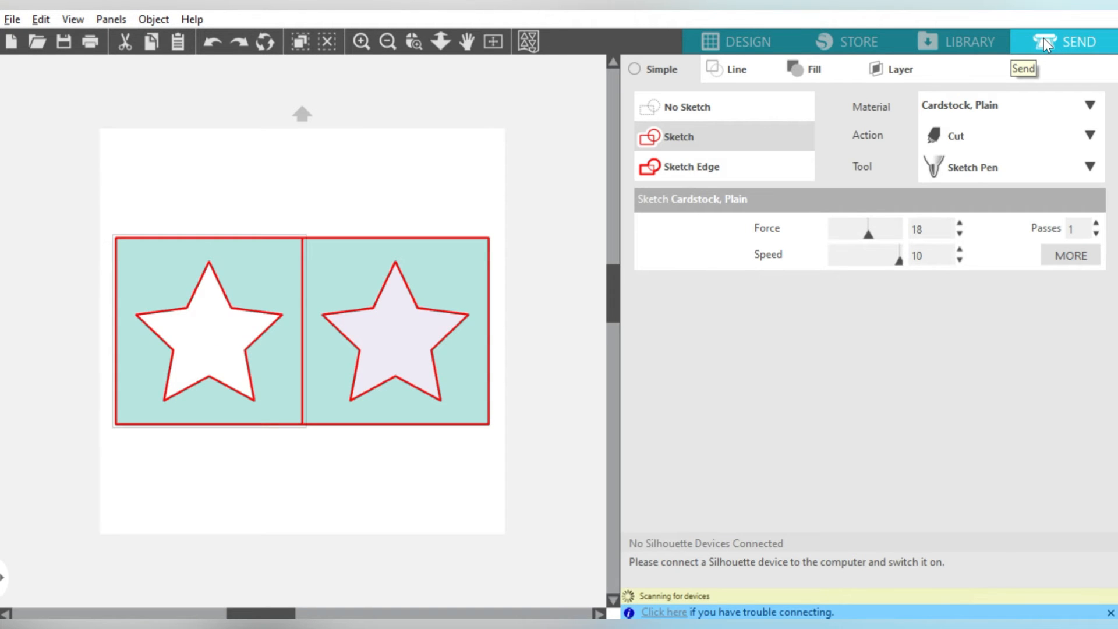
click(735, 41)
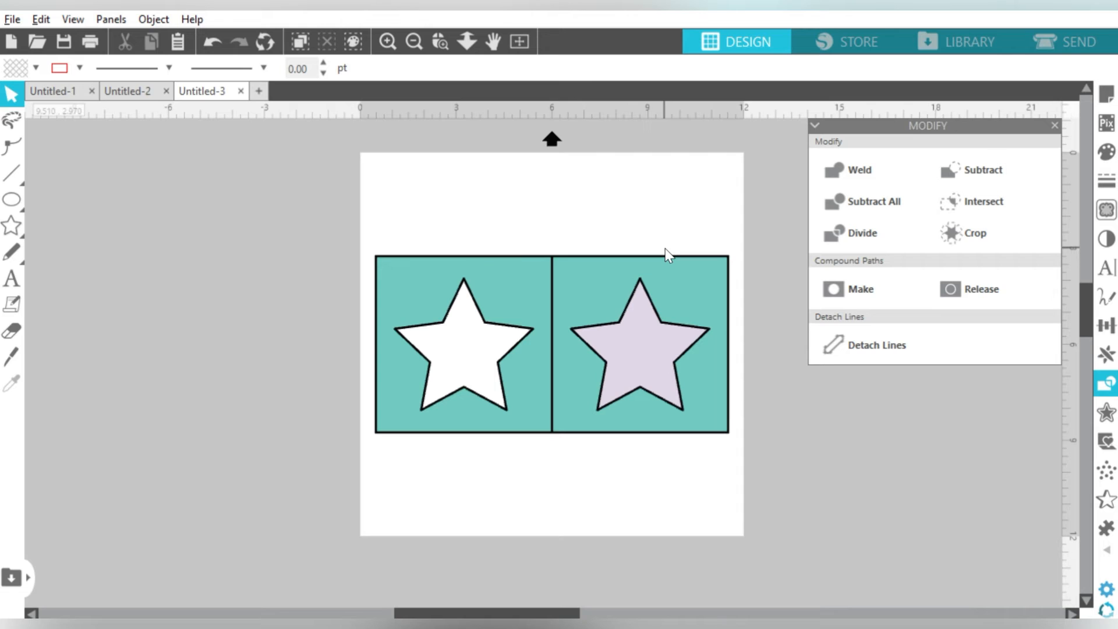
Step: Release the left-hand compound path and undo the release
right_click(409, 302)
click(446, 487)
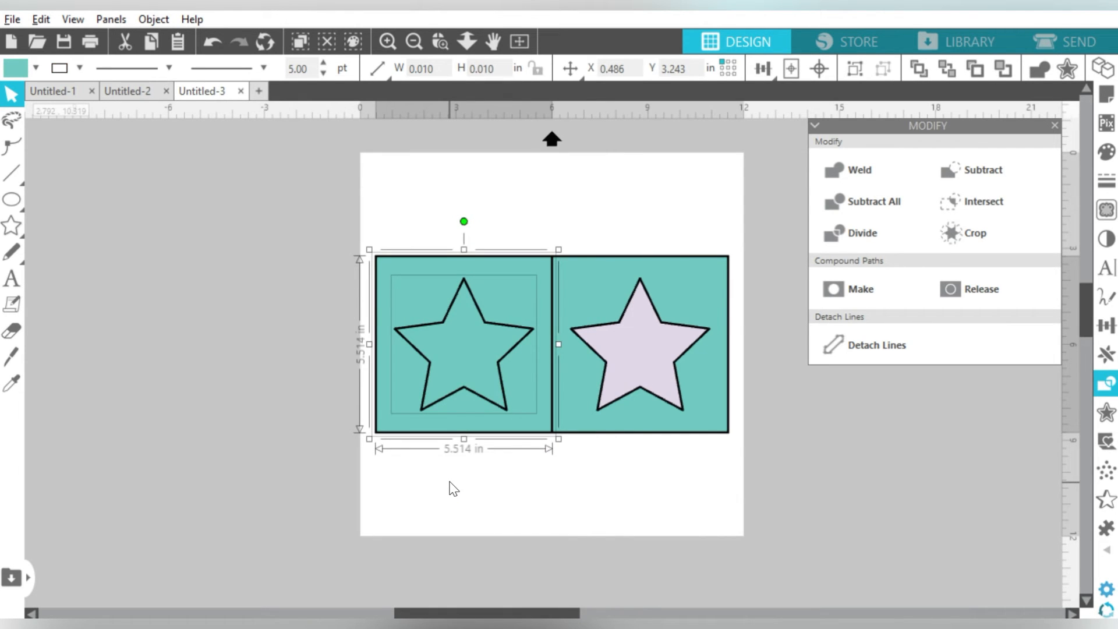
key(ctrl+z)
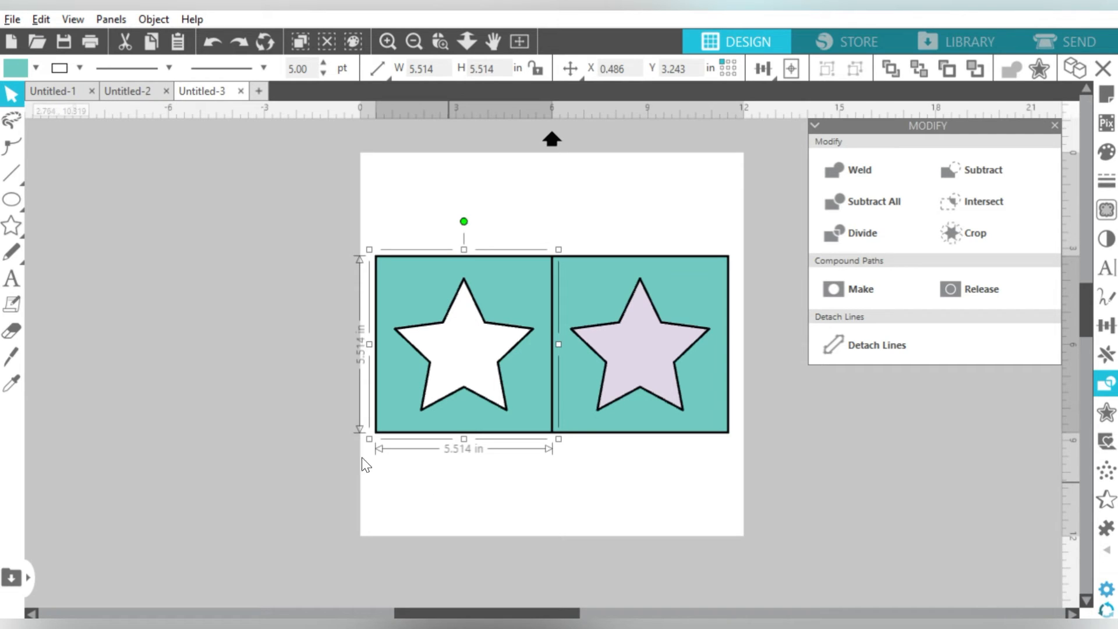
Step: Slice across both square-and-star designs with one straight outline Knife cut and pull the two left-hand pieces apart
click(12, 355)
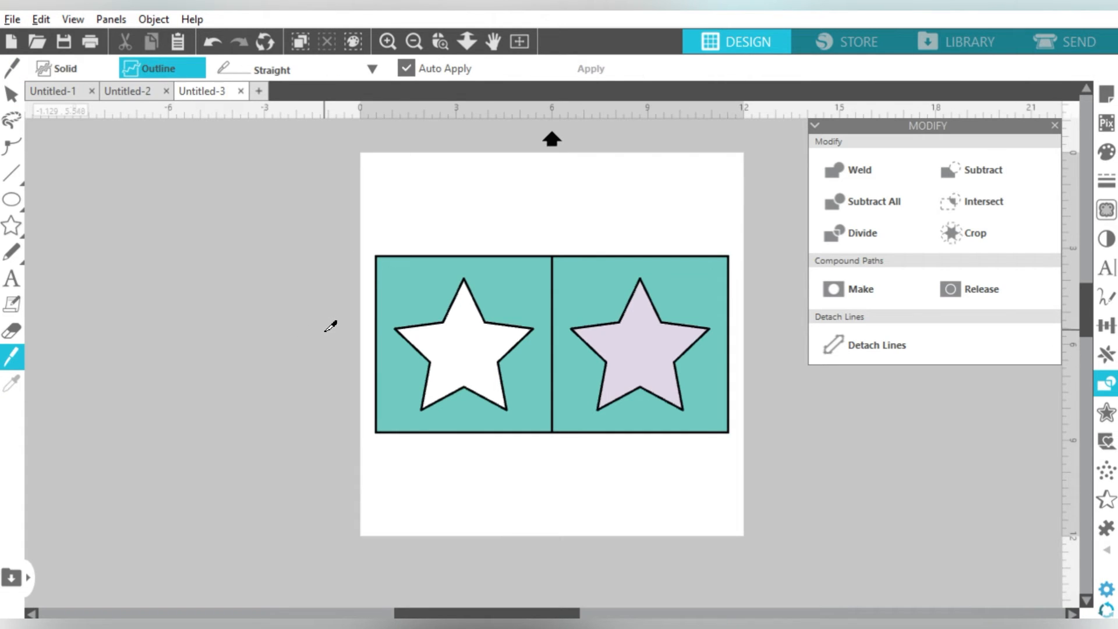
drag(322, 408, 801, 283)
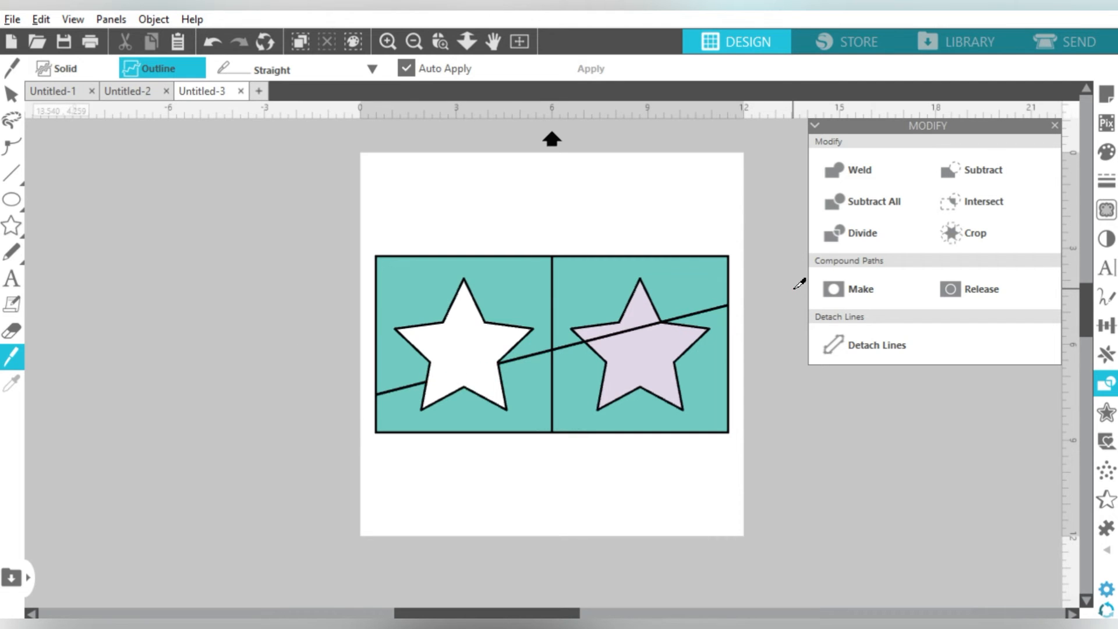
click(11, 93)
drag(497, 284, 449, 244)
drag(475, 406, 431, 417)
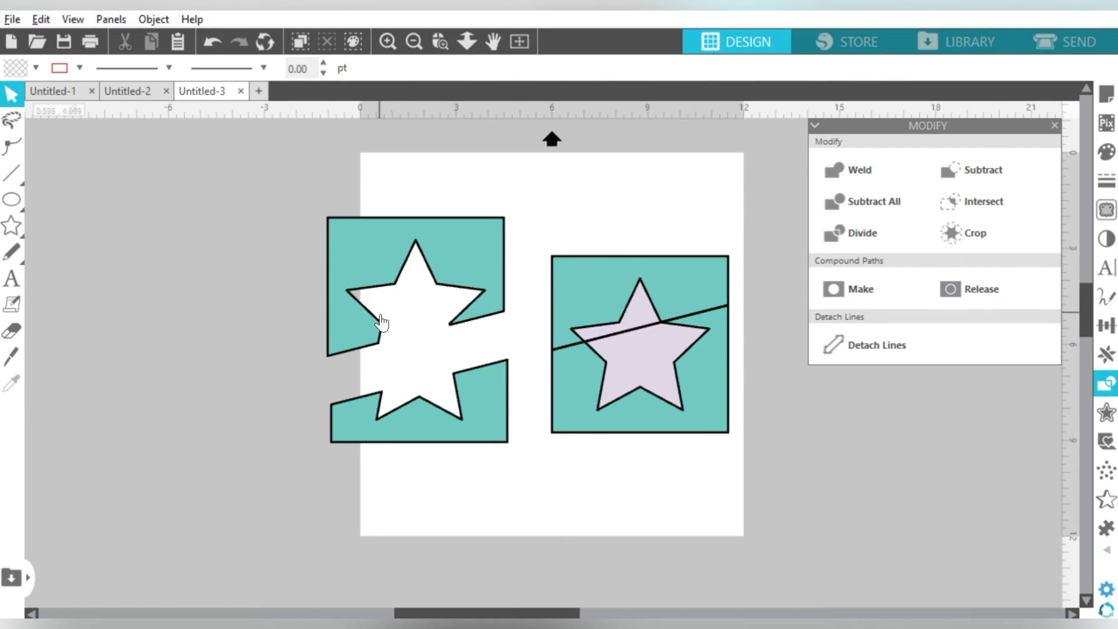
Step: Separate the sliced right-hand square and star pieces, then place the lower star piece on the lower square piece
drag(601, 275, 599, 216)
drag(641, 300, 661, 252)
drag(647, 357, 647, 411)
drag(673, 341, 710, 376)
click(684, 336)
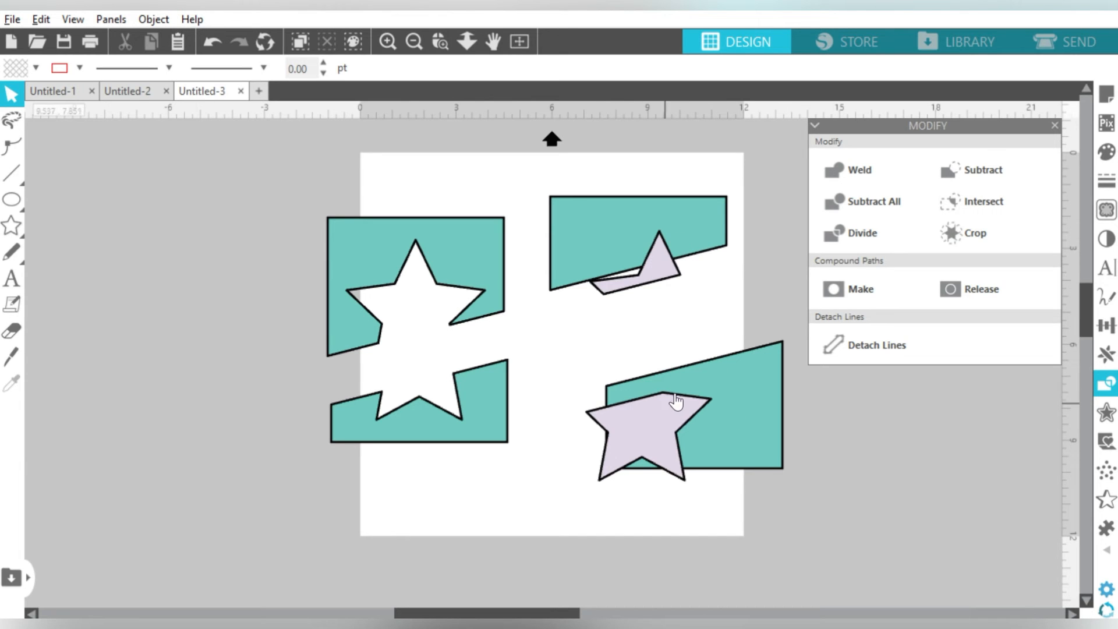
drag(657, 404, 715, 370)
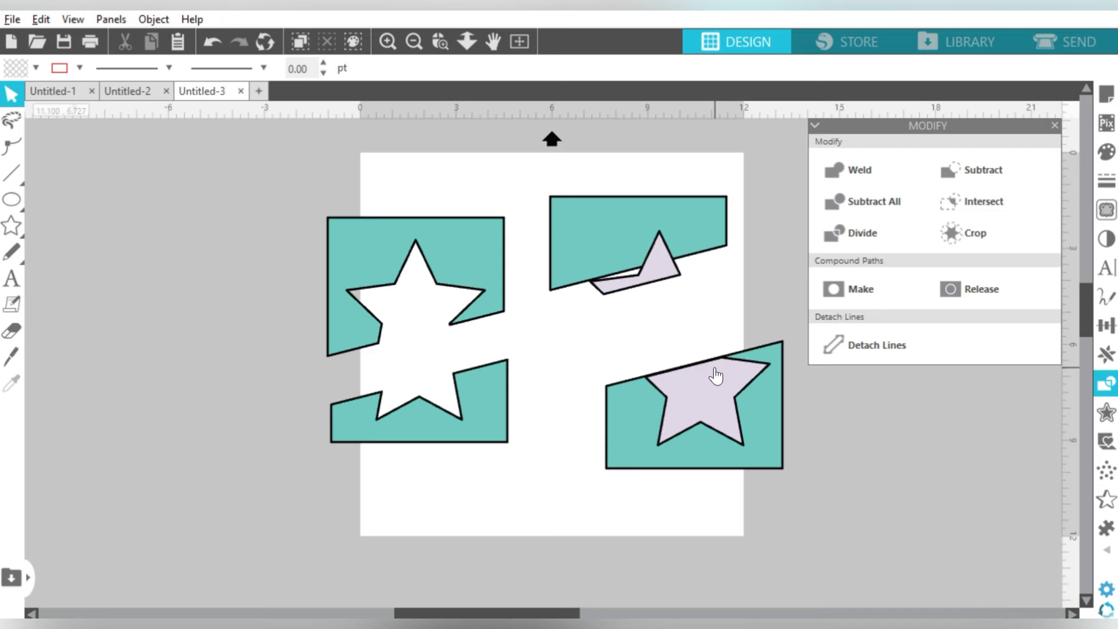
Step: Delete all the sliced square and star pieces from the page
drag(310, 165, 670, 433)
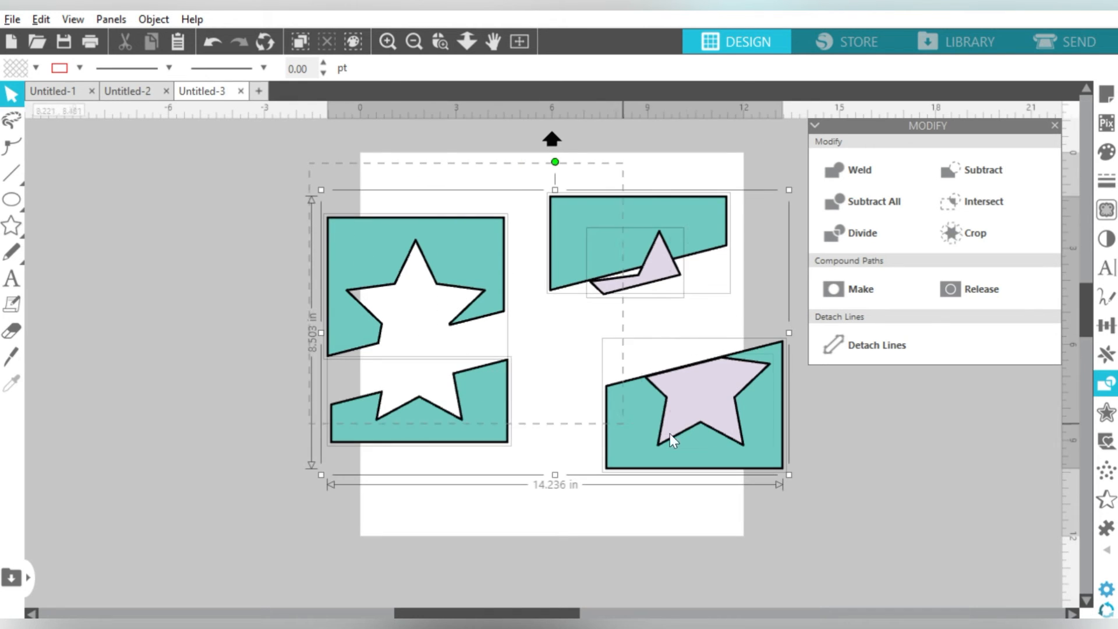
key(Delete)
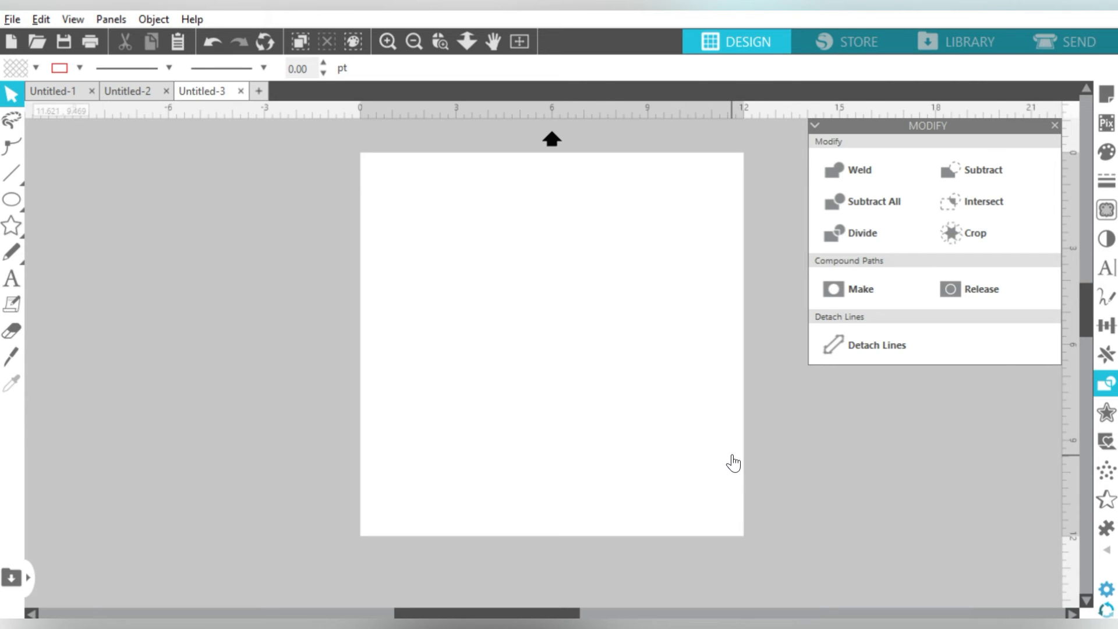
Step: Add a first name as Arial text on the empty page and enlarge it to about 8.36 in wide
click(11, 278)
click(420, 280)
text(Becky)
click(432, 326)
click(489, 279)
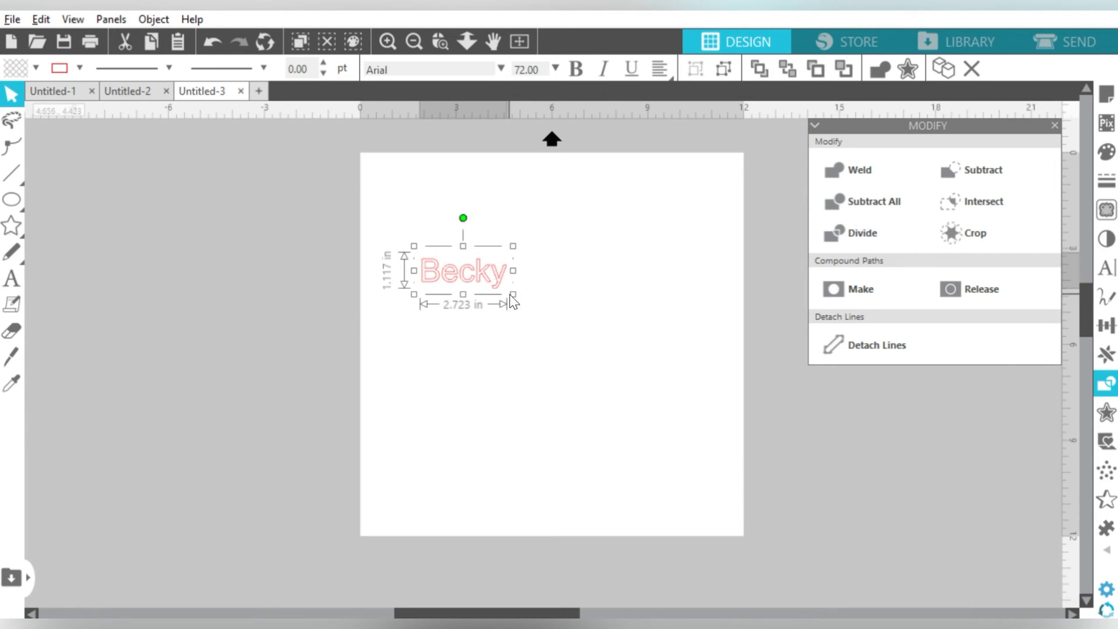
drag(513, 295, 693, 369)
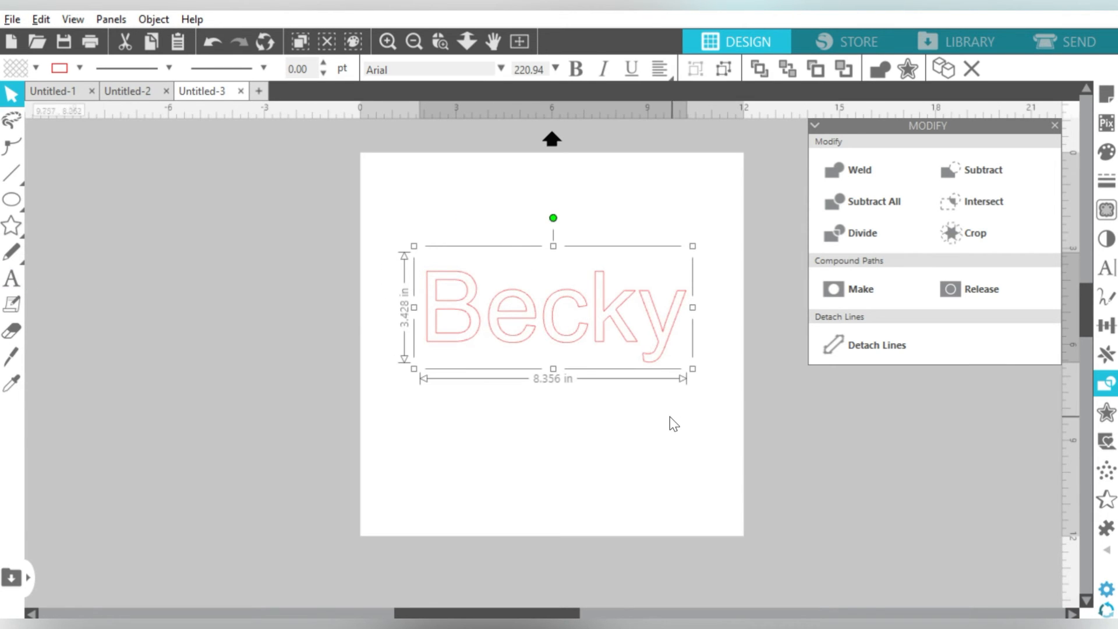
Step: Release the compound path of the name text and ungroup its letters
right_click(508, 315)
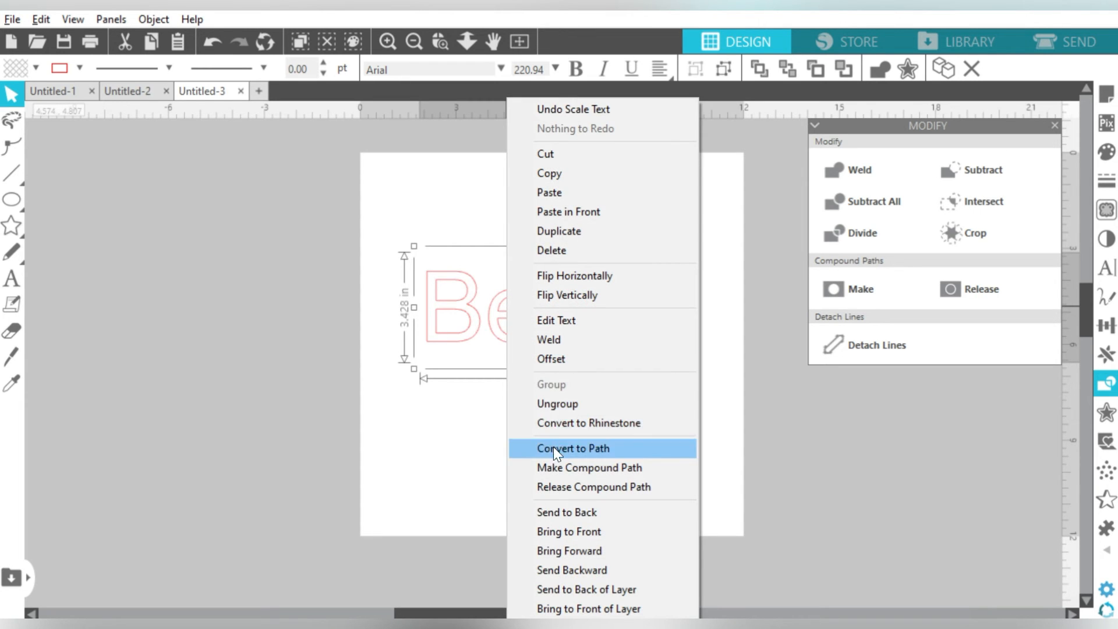
click(557, 486)
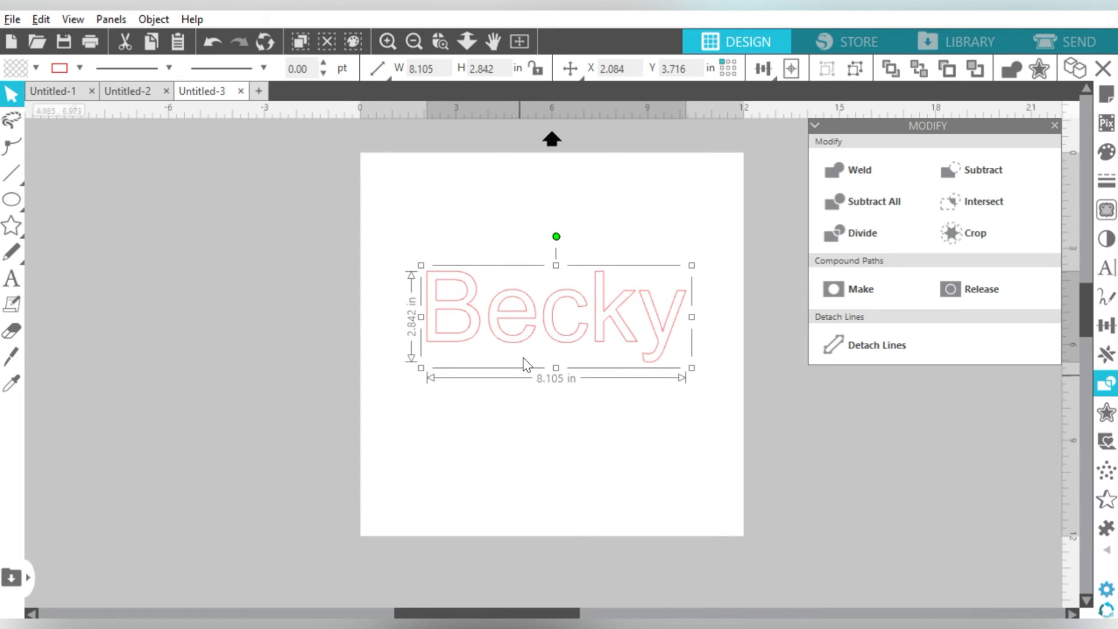
right_click(585, 292)
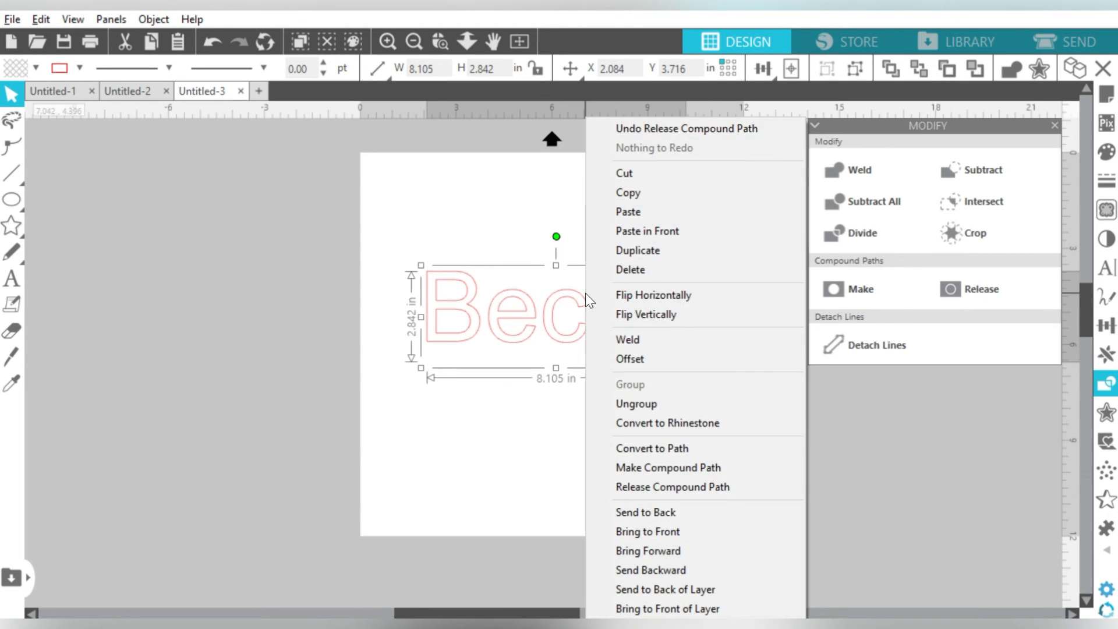
click(620, 404)
click(612, 397)
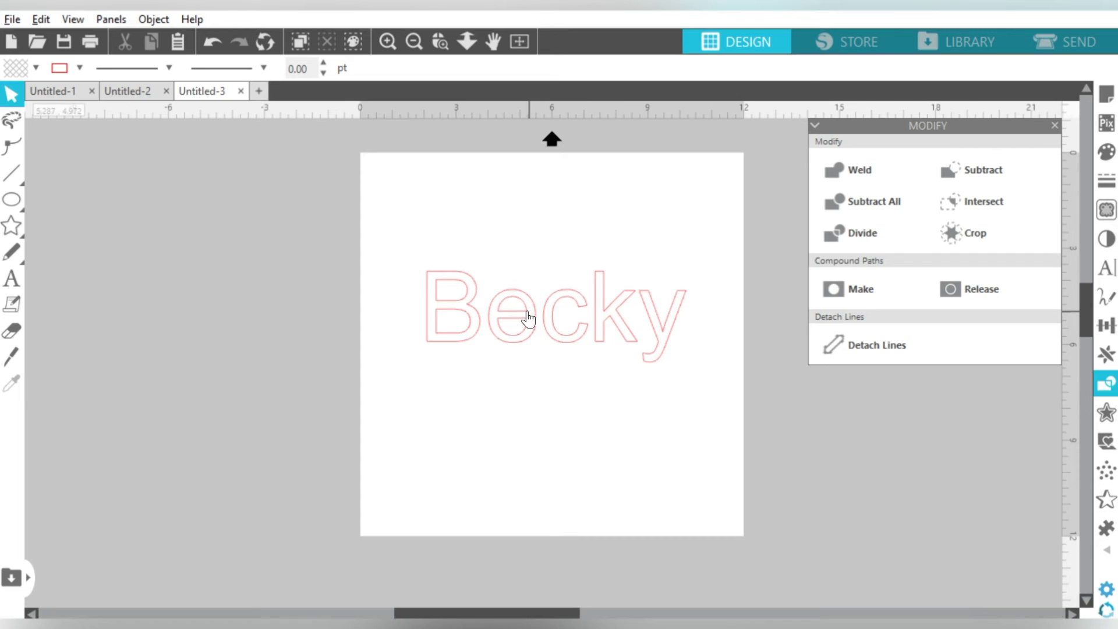
Step: Move the inner shape of the "e" and both inner shapes of the "B" out of their letters
drag(527, 316, 537, 288)
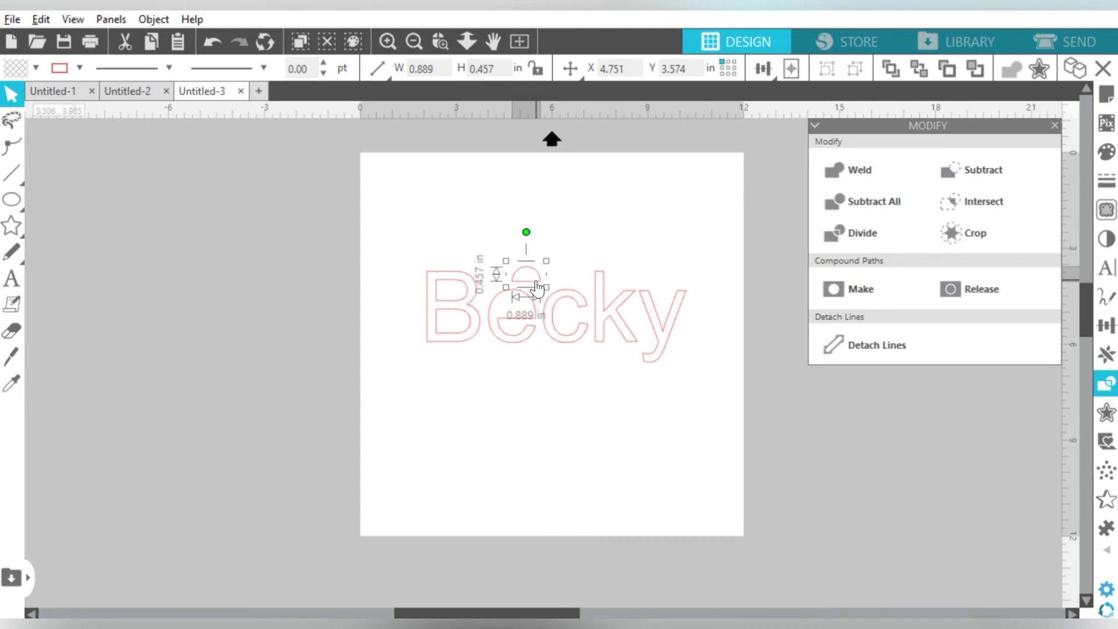
drag(461, 300, 476, 266)
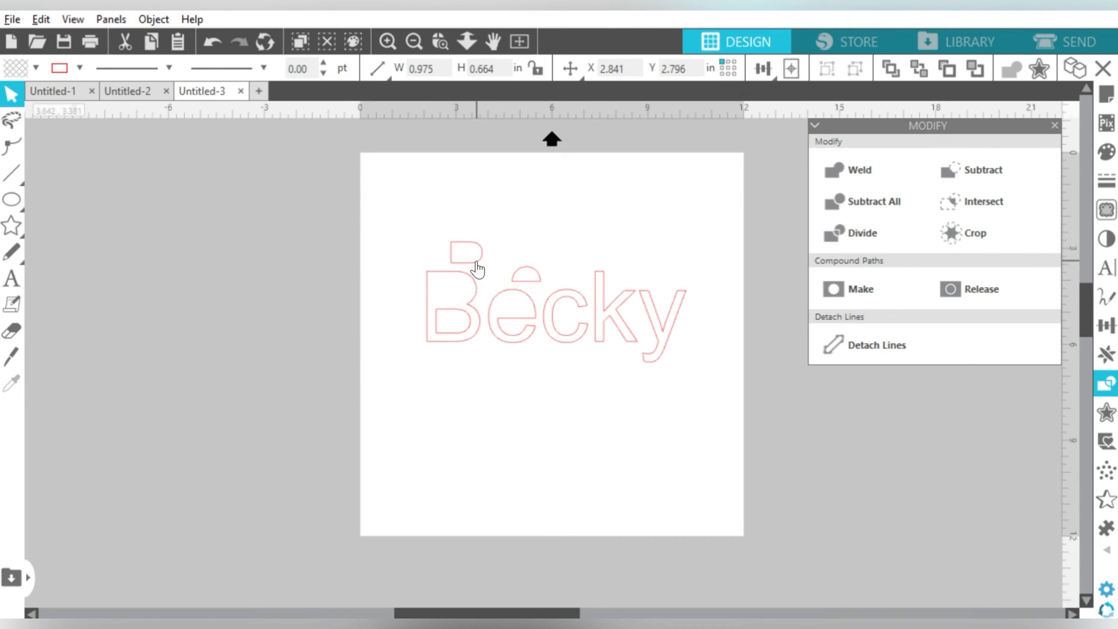
click(462, 318)
drag(461, 319, 485, 367)
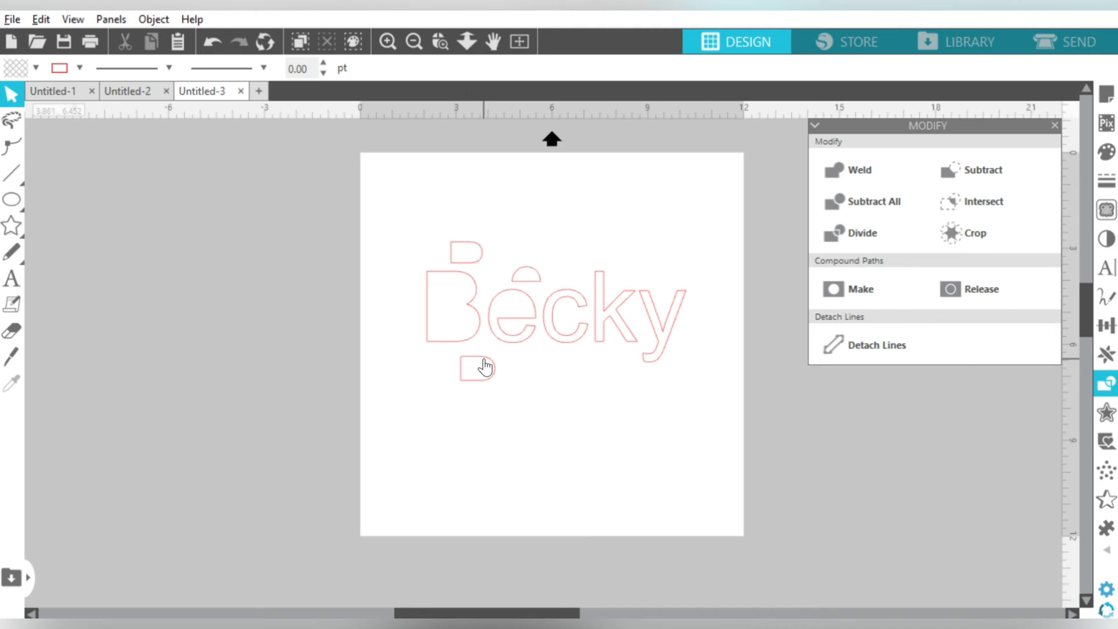
Step: Undo the moves of the inner shapes of the "B" and "e" and return to the Select tool
key(ctrl+z)
key(ctrl+z)
key(ctrl+z)
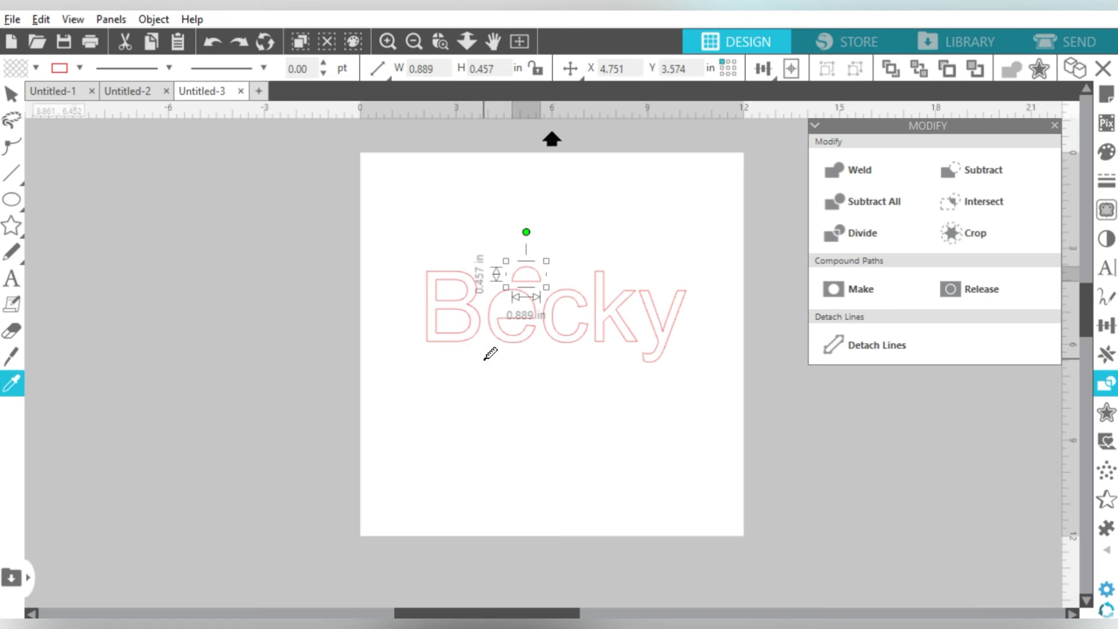
key(v)
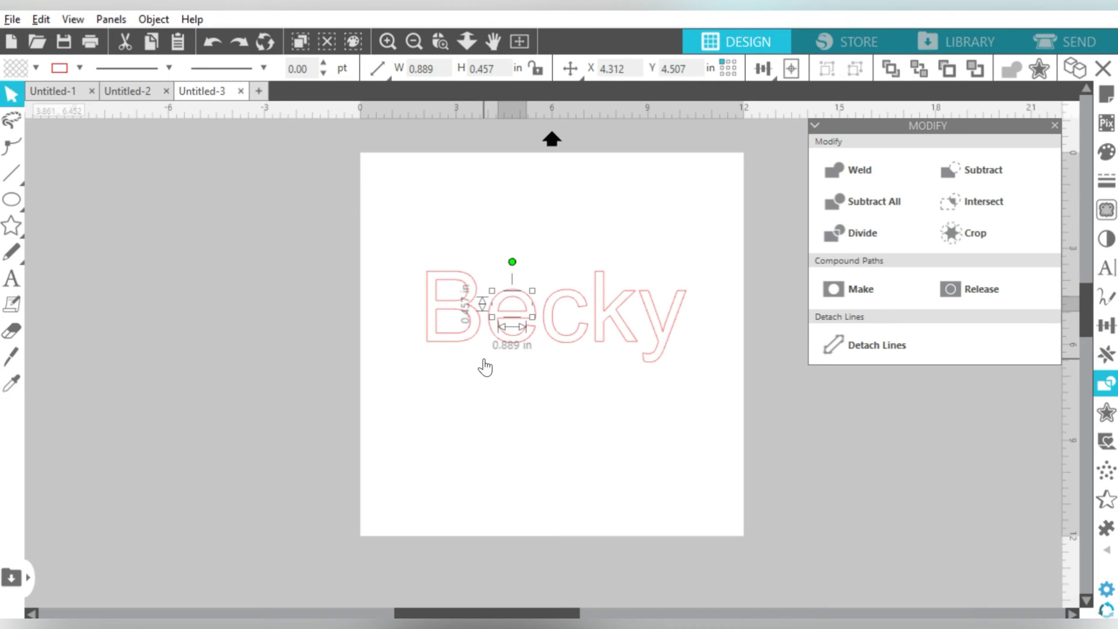
Step: Delete all the released letter shapes from the page
key(ctrl+a)
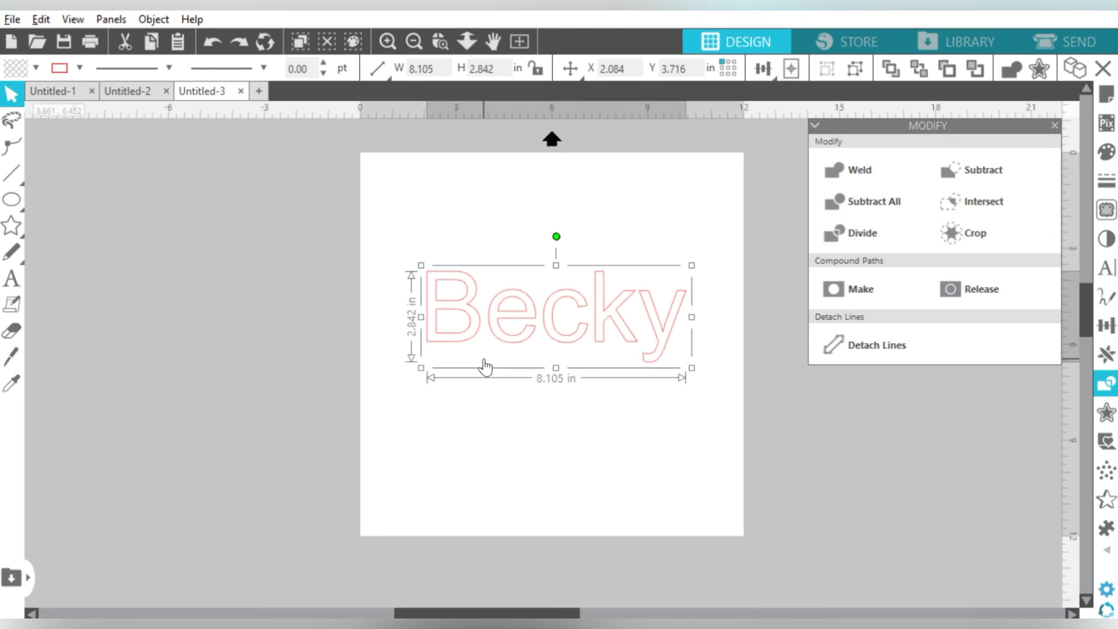
key(Delete)
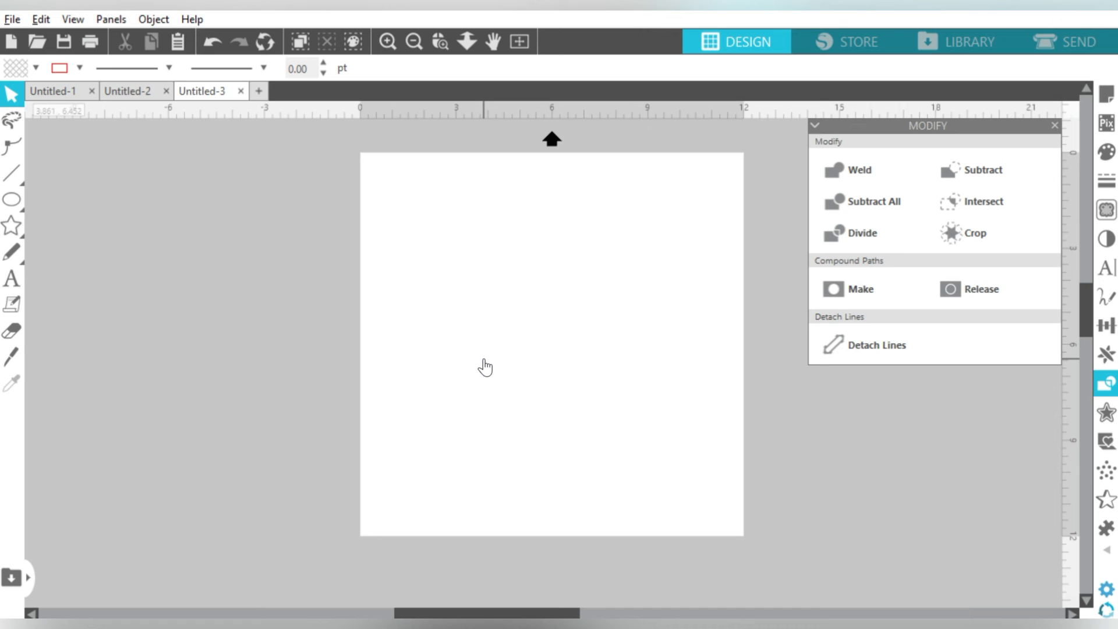